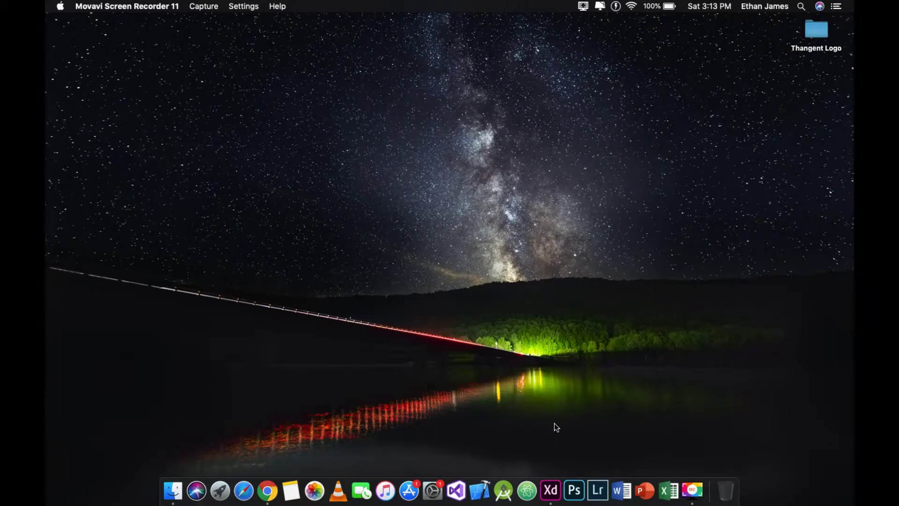
Switch to Adobe XD and create a new document with the iPhone X/XS/11 Pro artboard size (375 × 812).
{"action": "left_click", "coordinate": [550, 489]}
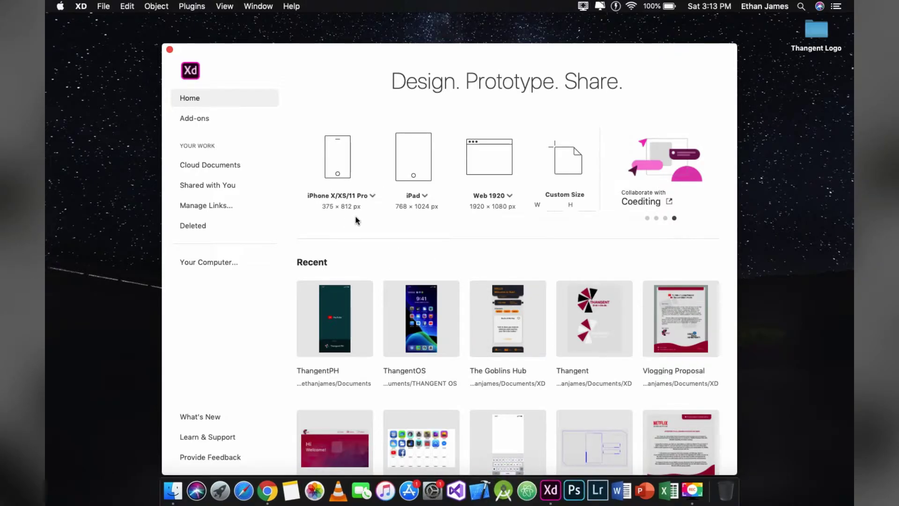
{"action": "left_click", "coordinate": [372, 195]}
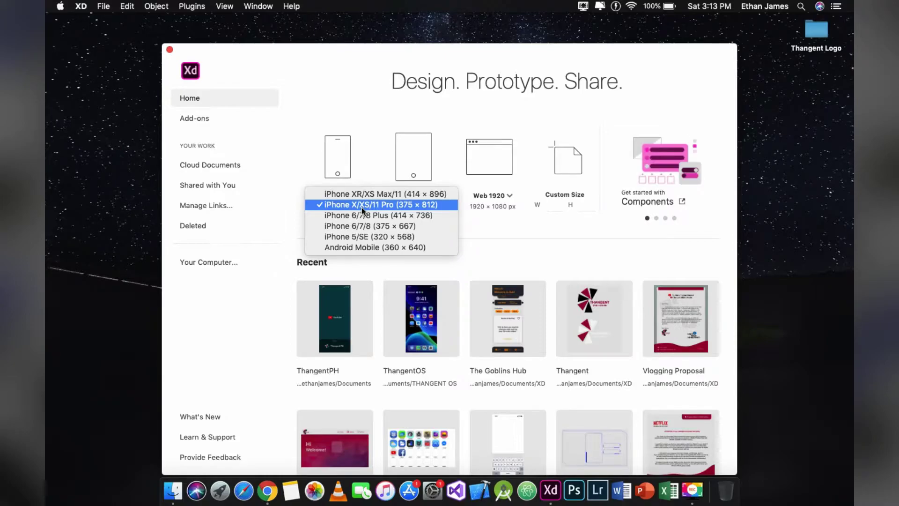
{"action": "left_click", "coordinate": [362, 207]}
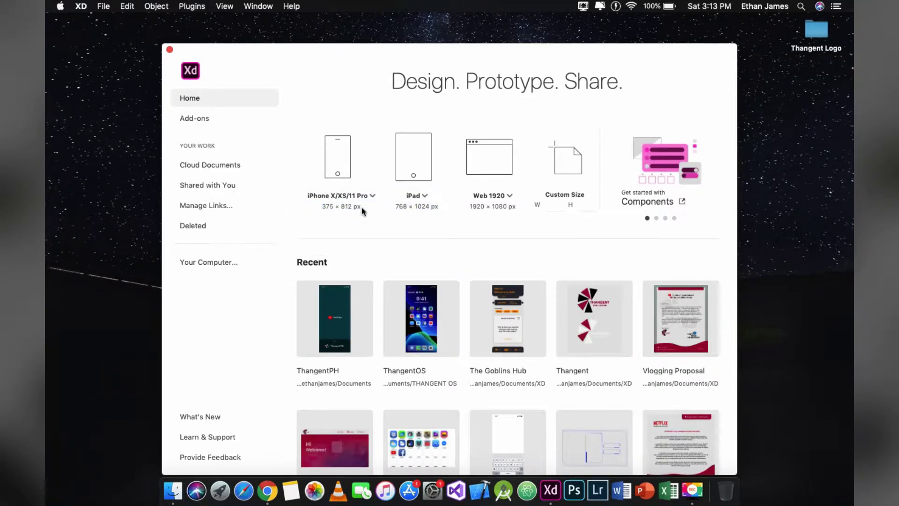
{"action": "left_click", "coordinate": [361, 207]}
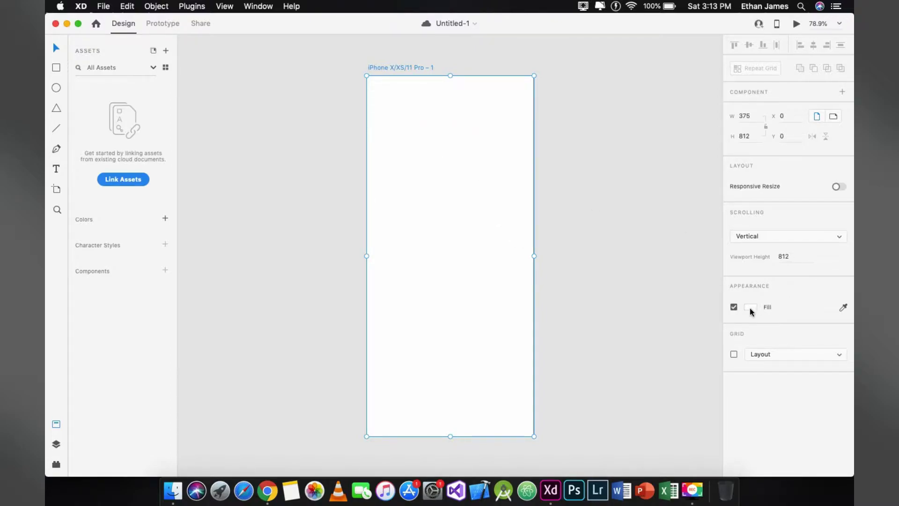
Rename the artboard to Main.
{"action": "double_click", "coordinate": [388, 68]}
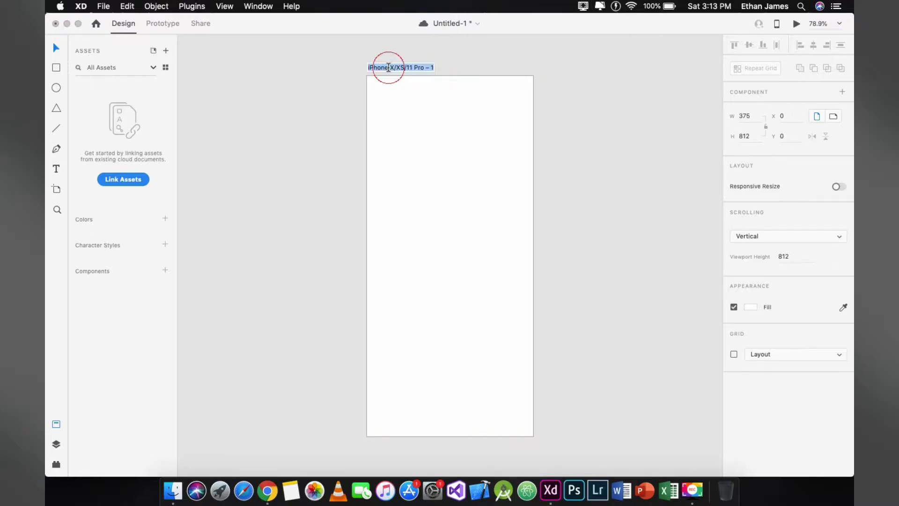
{"action": "type", "text": "Main"}
{"action": "key", "text": "Return"}
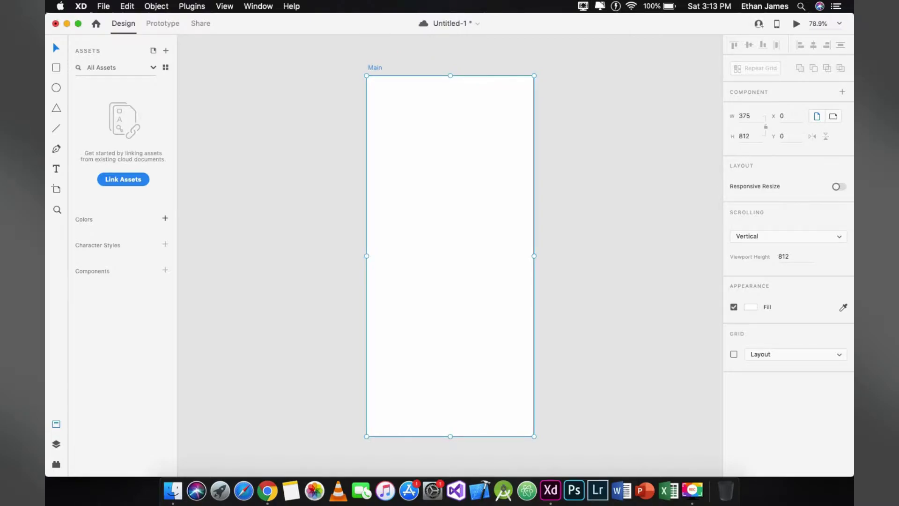
Set the Main artboard's fill colour to #024249.
{"action": "left_click", "coordinate": [750, 308]}
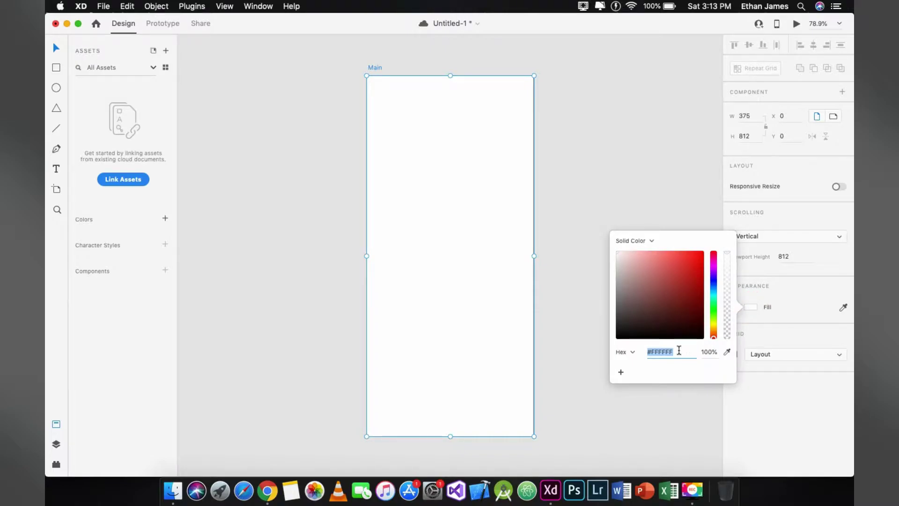
{"action": "type", "text": "#02"}
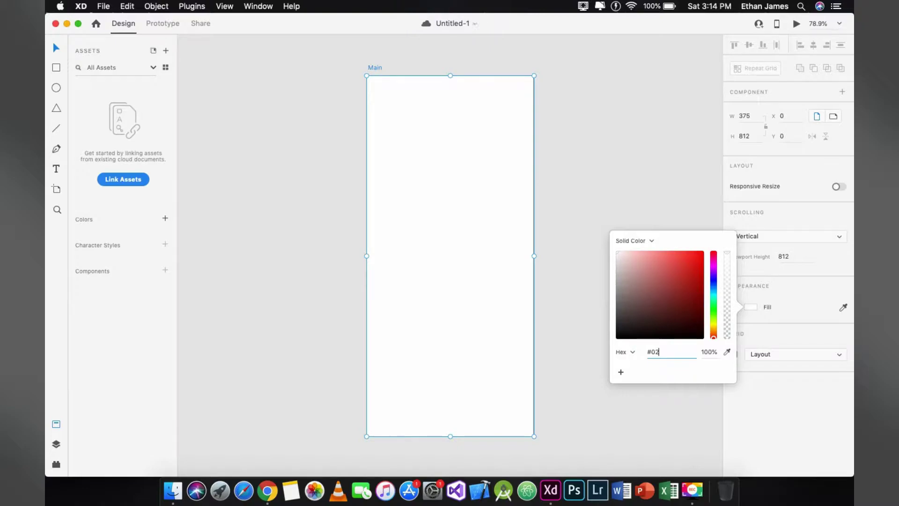
{"action": "type", "text": "4249"}
{"action": "key", "text": "Return"}
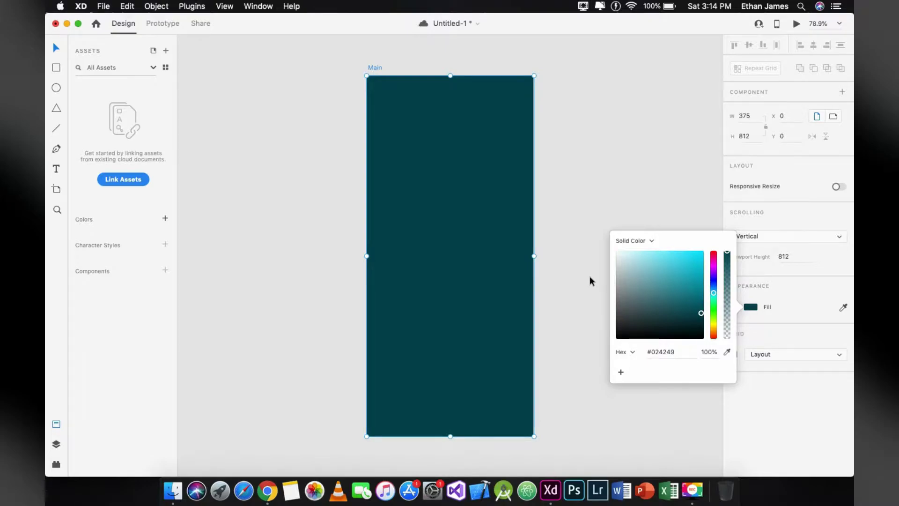
{"action": "left_click", "coordinate": [592, 281]}
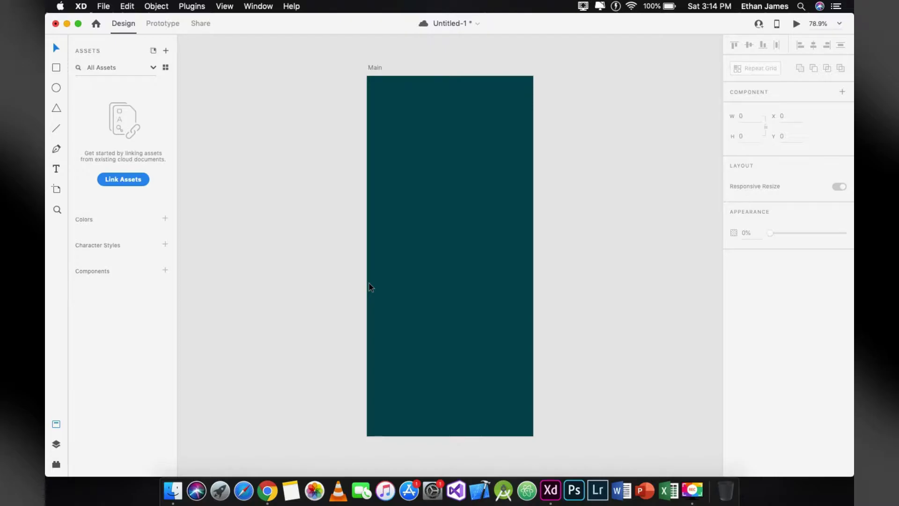
Place "YouTube-icon-SVG copy.png" from the Thangent Logo folder on the desktop onto the Main artboard.
{"action": "left_click", "coordinate": [173, 487]}
{"action": "left_click", "coordinate": [140, 162]}
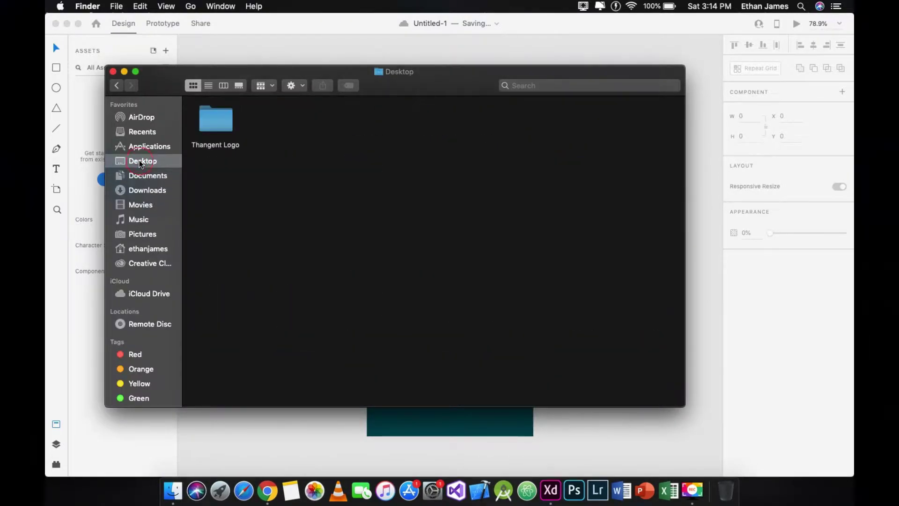
{"action": "double_click", "coordinate": [216, 123]}
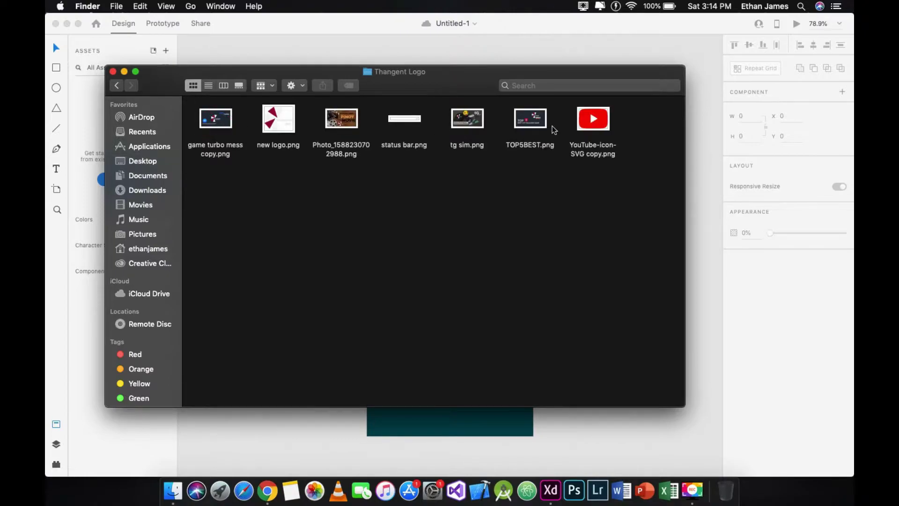
{"action": "left_click_drag", "start_coordinate": [604, 123], "coordinate": [423, 182]}
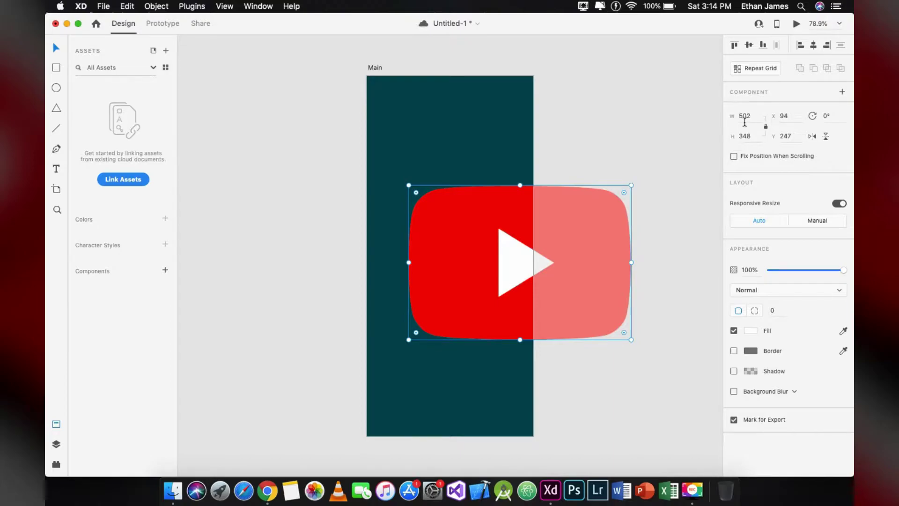
Set the YouTube icon's width to 50, keeping its proportions, and deselect it.
{"action": "left_click", "coordinate": [750, 115]}
{"action": "type", "text": "50"}
{"action": "key", "text": "Return"}
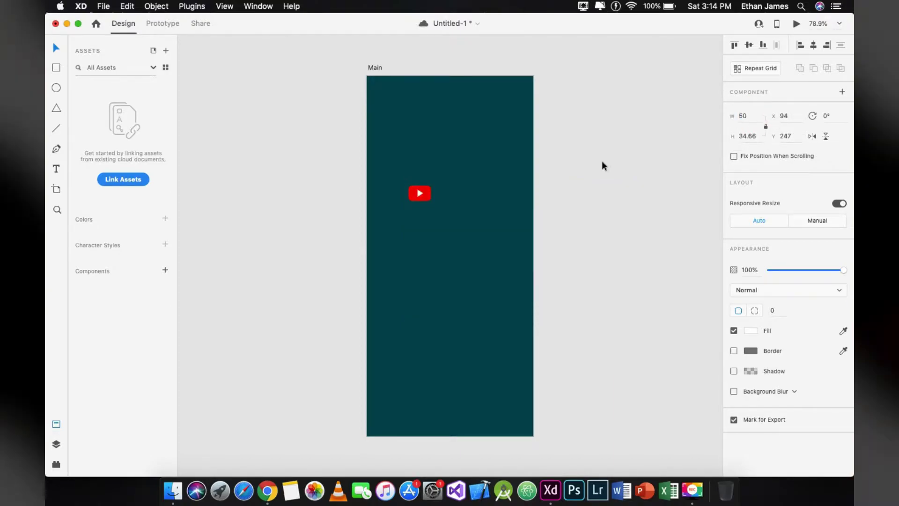
{"action": "left_click", "coordinate": [424, 212]}
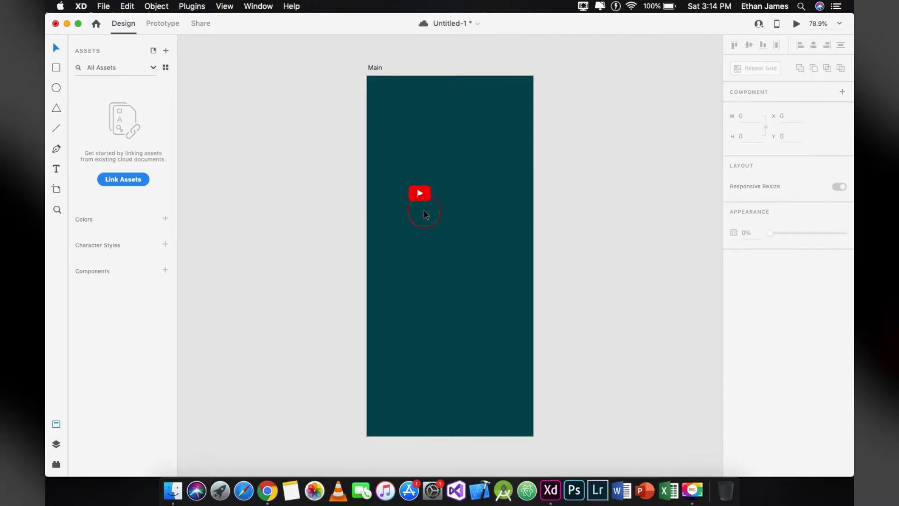
Add the text "YouTube" just beside the icon and set its font size to 25.
{"action": "left_click", "coordinate": [57, 169]}
{"action": "left_click", "coordinate": [436, 194]}
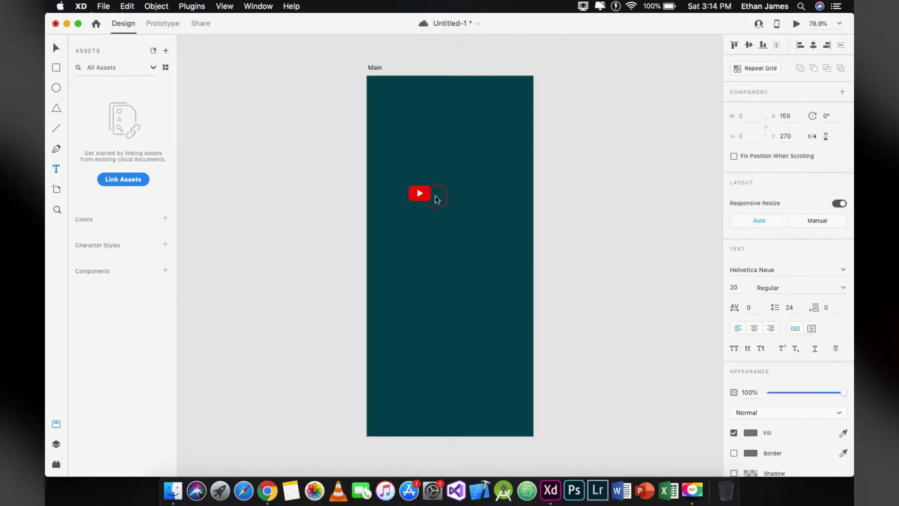
{"action": "type", "text": "YouTube"}
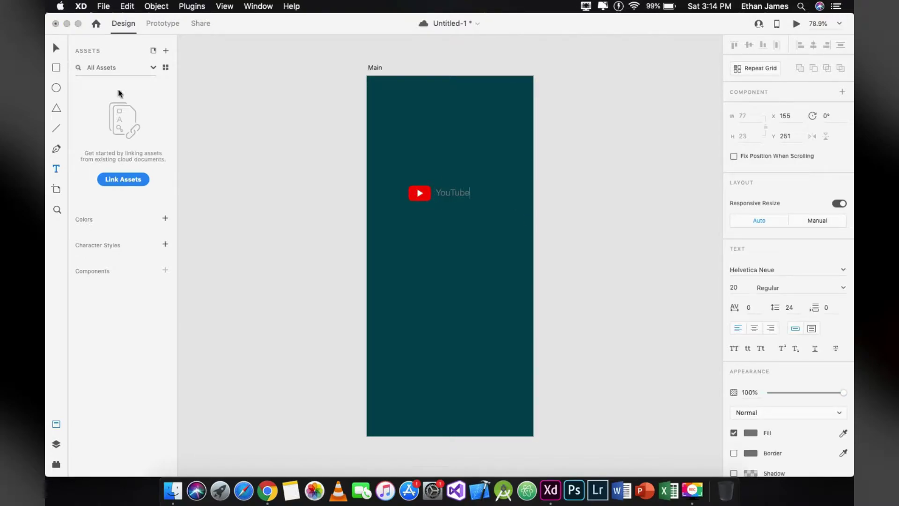
{"action": "left_click", "coordinate": [56, 47]}
{"action": "left_click", "coordinate": [735, 287]}
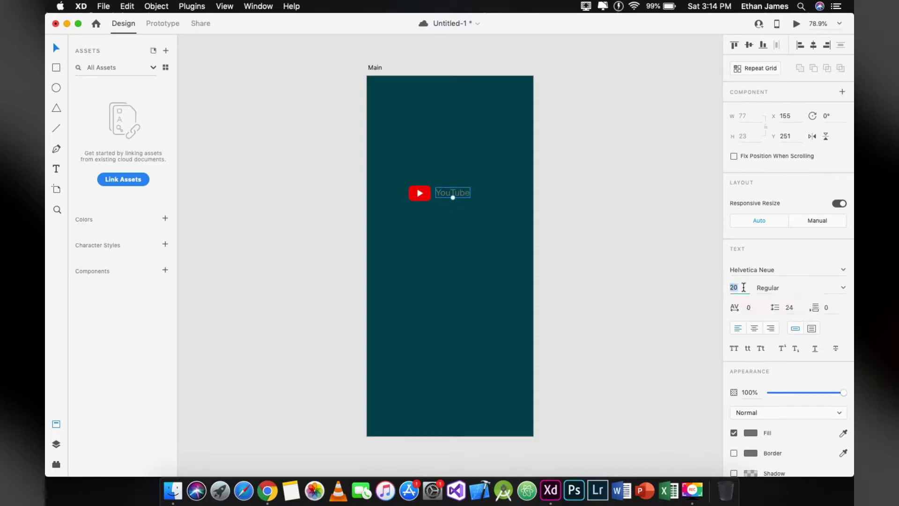
{"action": "type", "text": "25"}
{"action": "key", "text": "Return"}
Change the YouTube text's fill to a near-white colour sampled from the screen with the eyedropper.
{"action": "left_click", "coordinate": [750, 433]}
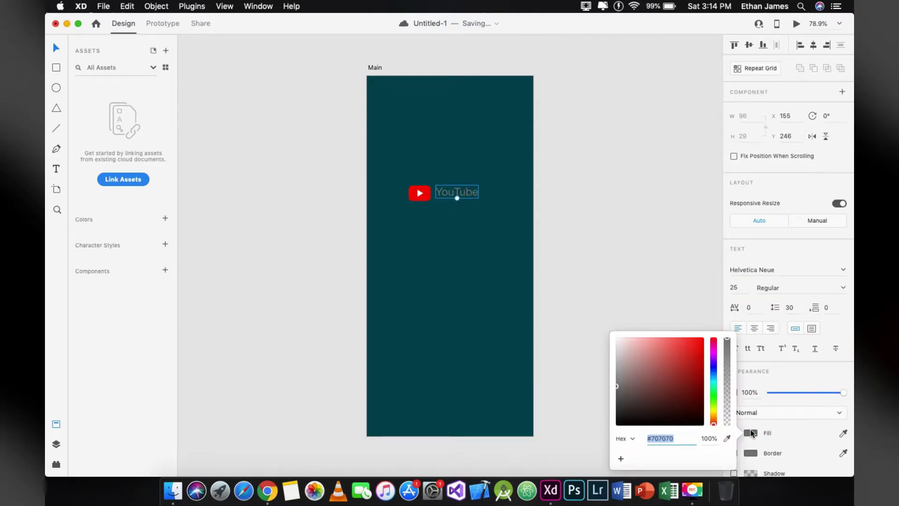
{"action": "type", "text": "ffffff"}
{"action": "left_click", "coordinate": [785, 331]}
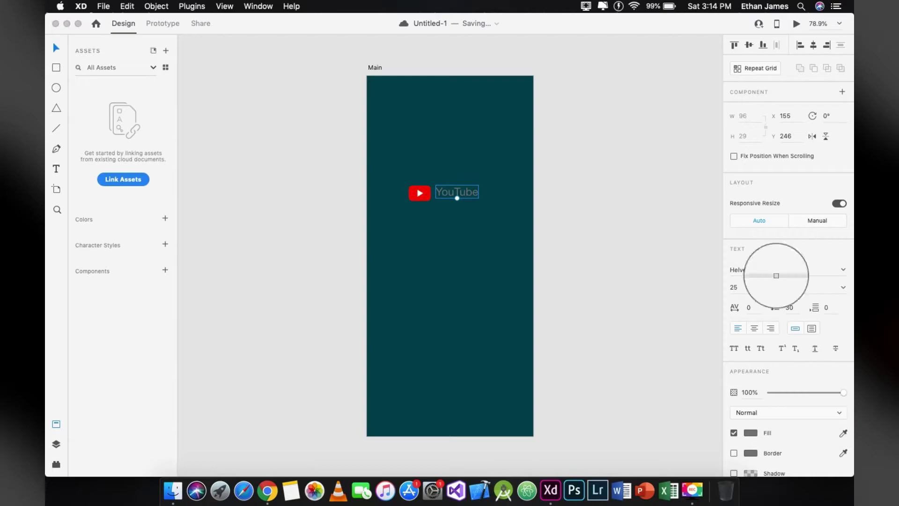
{"action": "left_click", "coordinate": [806, 240]}
Set the YouTube text's weight to Bold and its font to SF Pro Text.
{"action": "left_click", "coordinate": [843, 288]}
{"action": "left_click", "coordinate": [763, 402]}
{"action": "left_click", "coordinate": [785, 269]}
{"action": "type", "text": "SF Pro T"}
{"action": "key", "text": "Return"}
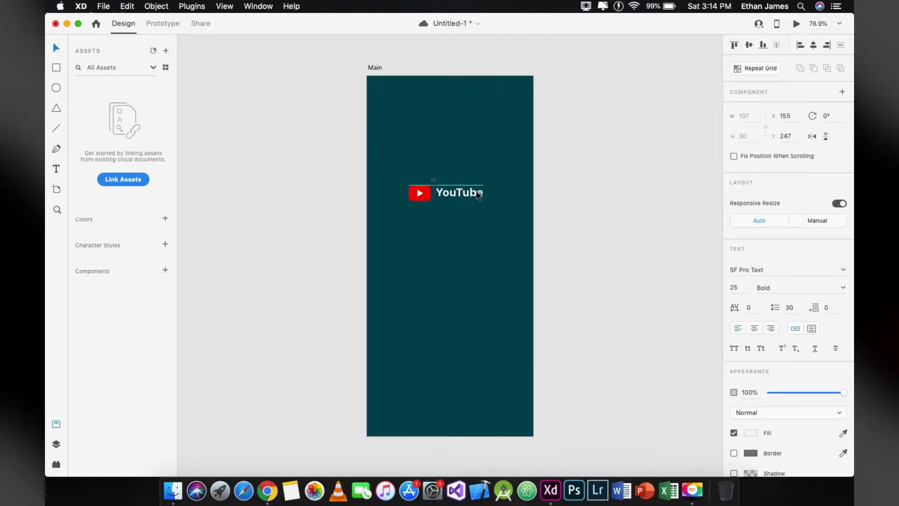
Group the YouTube icon and its text together, then deselect the group.
{"action": "left_click", "coordinate": [409, 193], "text": "shift"}
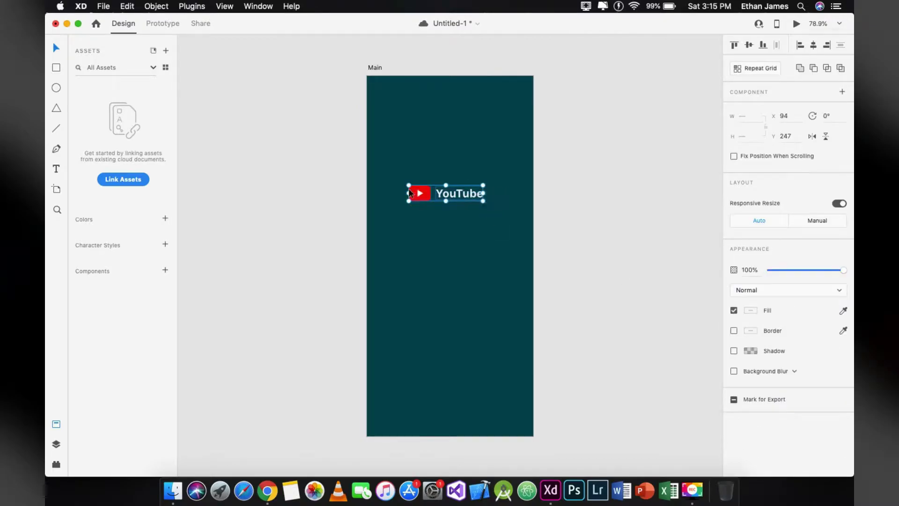
{"action": "right_click", "coordinate": [420, 194]}
{"action": "left_click", "coordinate": [459, 277]}
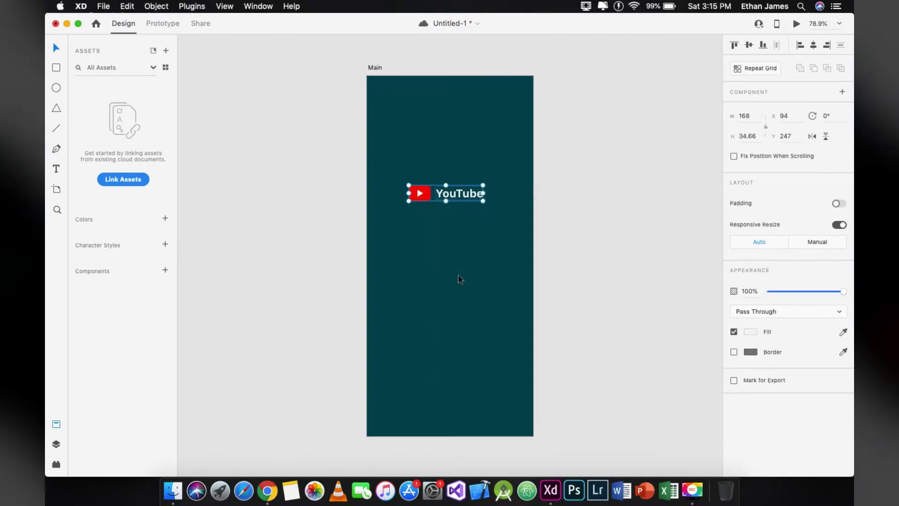
{"action": "left_click", "coordinate": [460, 279]}
Draw a full-width rectangle of about 375 × 225 along the artboard's lower edge and remove its border.
{"action": "mouse_move", "coordinate": [367, 336]}
{"action": "left_mouse_down"}
{"action": "mouse_move", "coordinate": [445, 343]}
{"action": "mouse_move", "coordinate": [518, 407]}
{"action": "mouse_move", "coordinate": [534, 437]}
{"action": "left_mouse_up"}
{"action": "left_click", "coordinate": [56, 48]}
{"action": "left_click", "coordinate": [734, 351]}
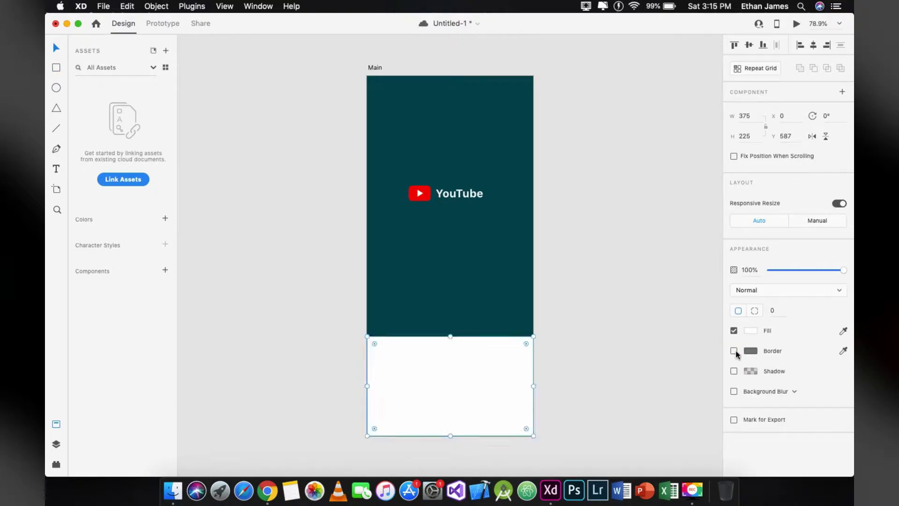
Fill the rectangle with black (#000000) and set its opacity to 50%.
{"action": "left_click", "coordinate": [752, 330]}
{"action": "left_click", "coordinate": [685, 373]}
{"action": "key", "text": "BackSpace"}
{"action": "type", "text": "00"}
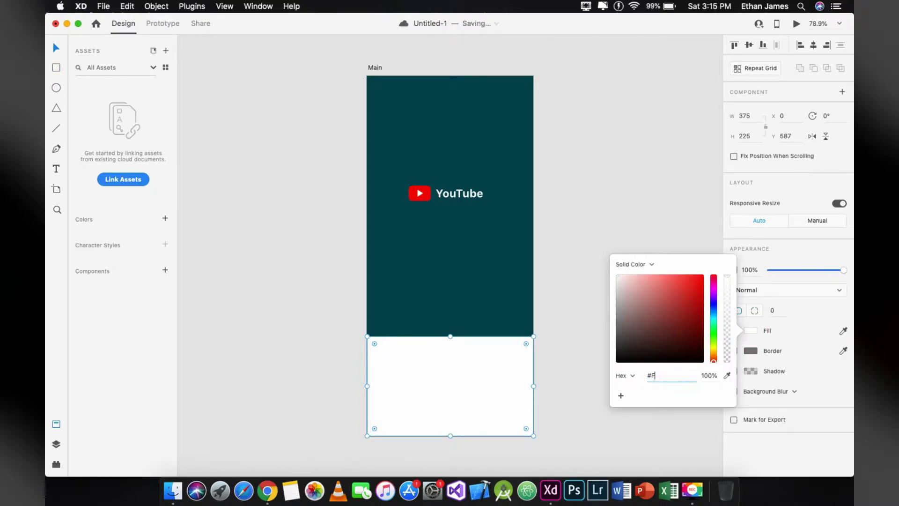
{"action": "key", "text": "Return"}
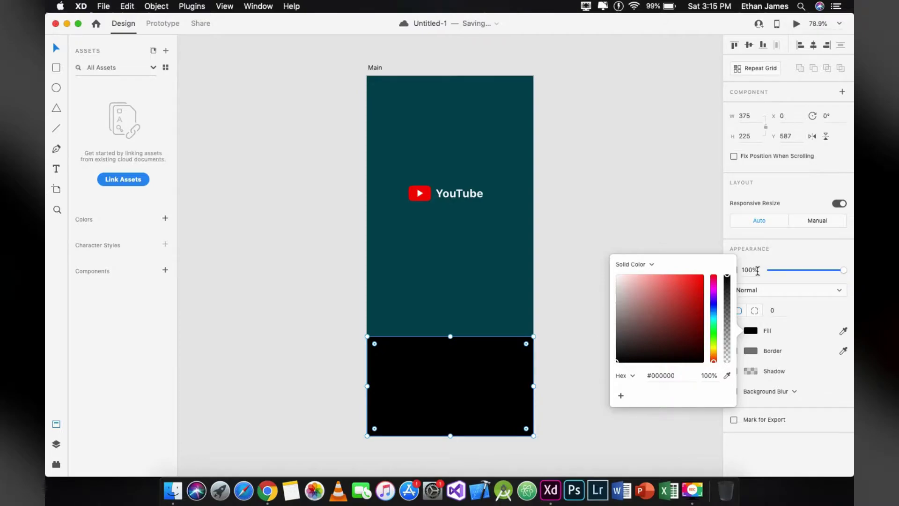
{"action": "left_click", "coordinate": [757, 270]}
{"action": "type", "text": "50"}
{"action": "key", "text": "Return"}
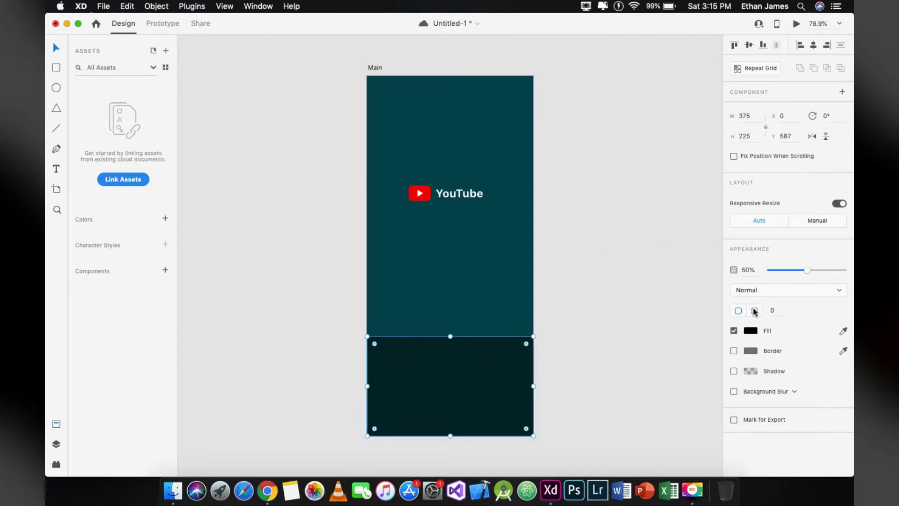
Round only the rectangle's two upper corners with a radius of 25 and deselect it.
{"action": "left_click", "coordinate": [756, 311]}
{"action": "left_click", "coordinate": [775, 310]}
{"action": "type", "text": "25"}
{"action": "left_click", "coordinate": [795, 311]}
{"action": "type", "text": "25"}
{"action": "key", "text": "Return"}
{"action": "left_click", "coordinate": [651, 355]}
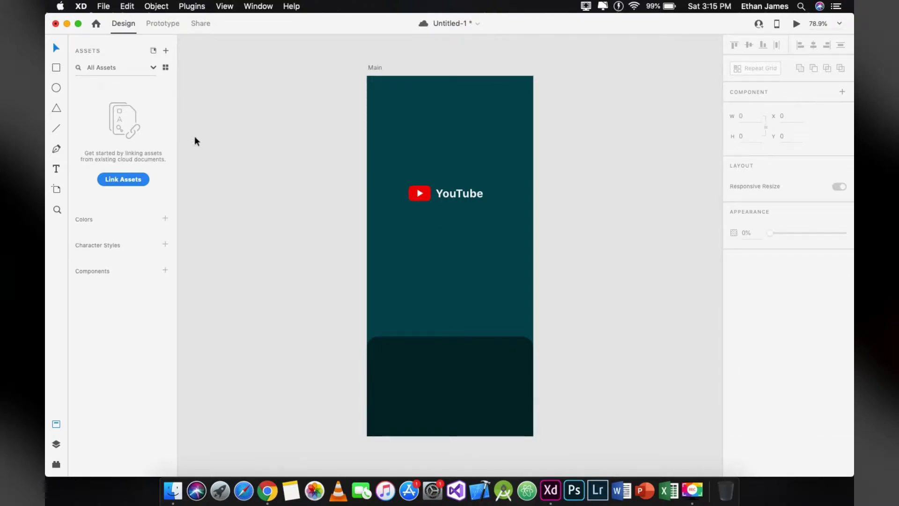
Search the Icons 4 Design plugin for "arrow".
{"action": "left_click", "coordinate": [56, 464]}
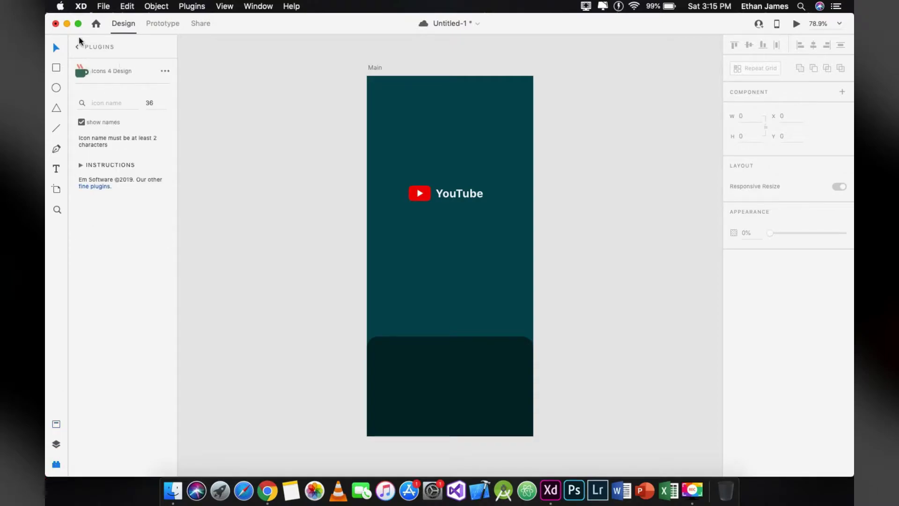
{"action": "left_click", "coordinate": [106, 103]}
{"action": "type", "text": "arrow up"}
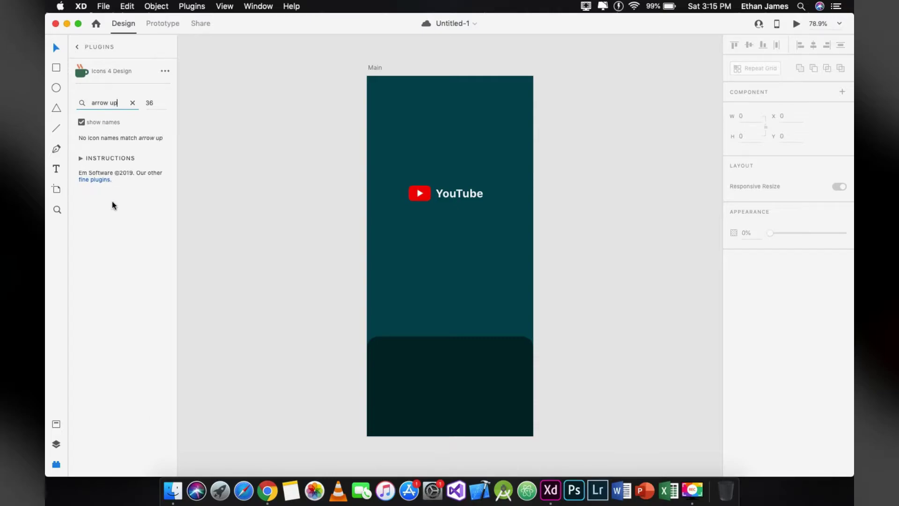
{"action": "key", "text": "BackSpace"}
{"action": "key", "text": "BackSpace"}
{"action": "key", "text": "BackSpace"}
Insert the ios-arrow-up icon from the Ionic set into the Main artboard.
{"action": "scroll", "coordinate": [117, 246], "scroll_direction": "down", "scroll_amount": 10}
{"action": "scroll", "coordinate": [119, 246], "scroll_direction": "down", "scroll_amount": 5}
{"action": "left_click", "coordinate": [474, 263]}
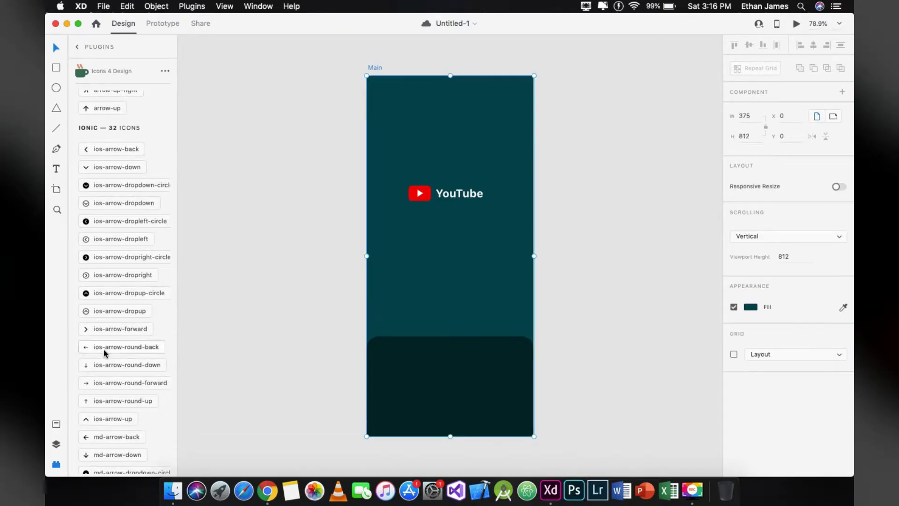
{"action": "scroll", "coordinate": [104, 352], "scroll_direction": "down", "scroll_amount": 2}
{"action": "left_click", "coordinate": [110, 380]}
Move the arrow icon to the upper middle of the dark rounded rectangle.
{"action": "scroll", "coordinate": [413, 142], "scroll_direction": "up", "scroll_amount": 3}
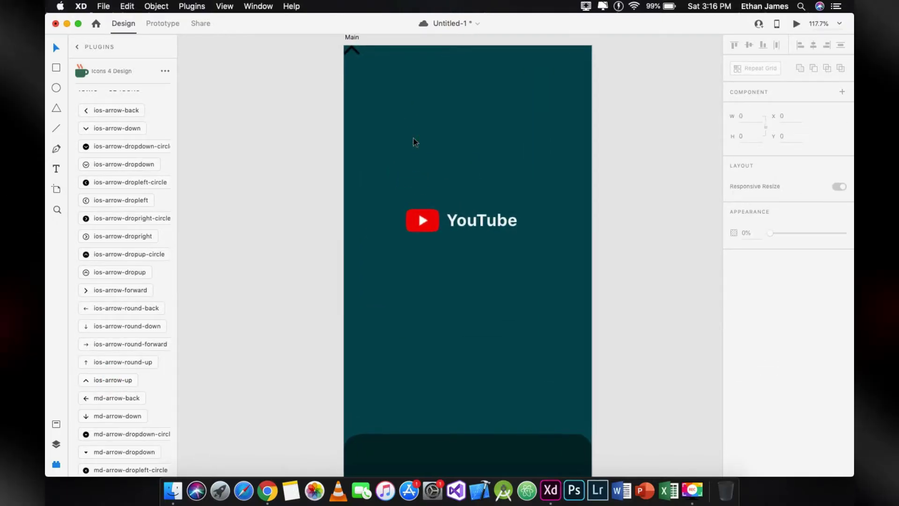
{"action": "left_click_drag", "start_coordinate": [358, 57], "coordinate": [471, 445]}
{"action": "scroll", "coordinate": [471, 447], "scroll_direction": "down", "scroll_amount": 3}
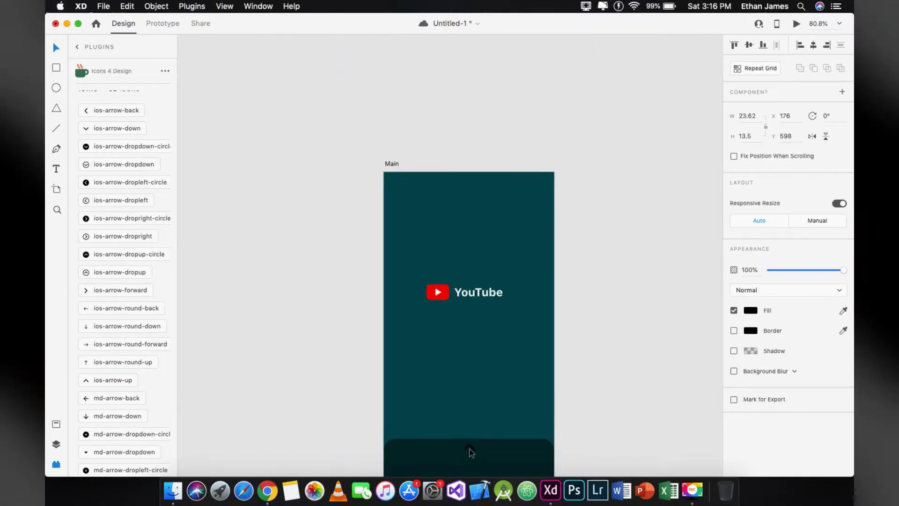
Set the arrow icon's width to 50 and recentre it horizontally near the dark rectangle's upper edge.
{"action": "scroll", "coordinate": [464, 407], "scroll_direction": "up", "scroll_amount": 2}
{"action": "left_click", "coordinate": [749, 116]}
{"action": "type", "text": "50"}
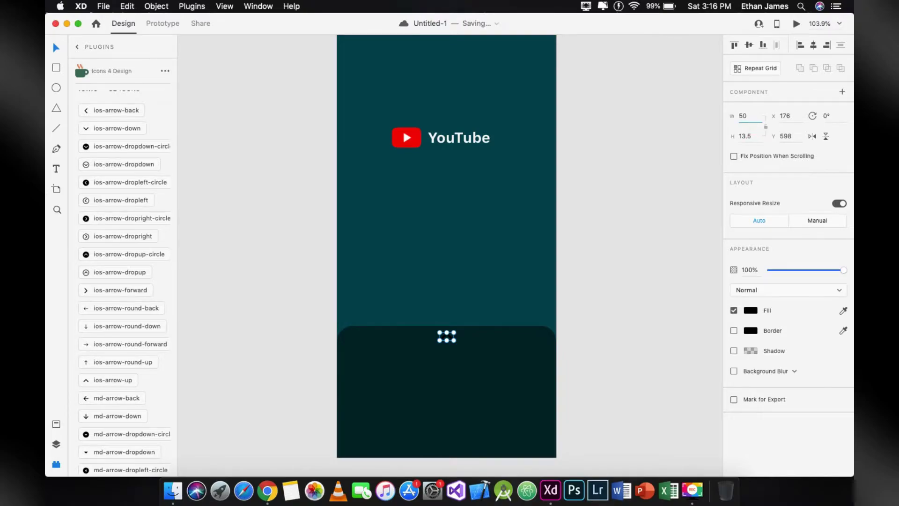
{"action": "key", "text": "Return"}
{"action": "left_click_drag", "start_coordinate": [454, 334], "coordinate": [448, 337]}
Give the arrow icon a light grey fill sampled from the canvas background and set its opacity to 80%.
{"action": "left_click", "coordinate": [843, 311]}
{"action": "left_click", "coordinate": [656, 253]}
{"action": "left_click", "coordinate": [749, 270]}
{"action": "type", "text": "80"}
{"action": "key", "text": "Return"}
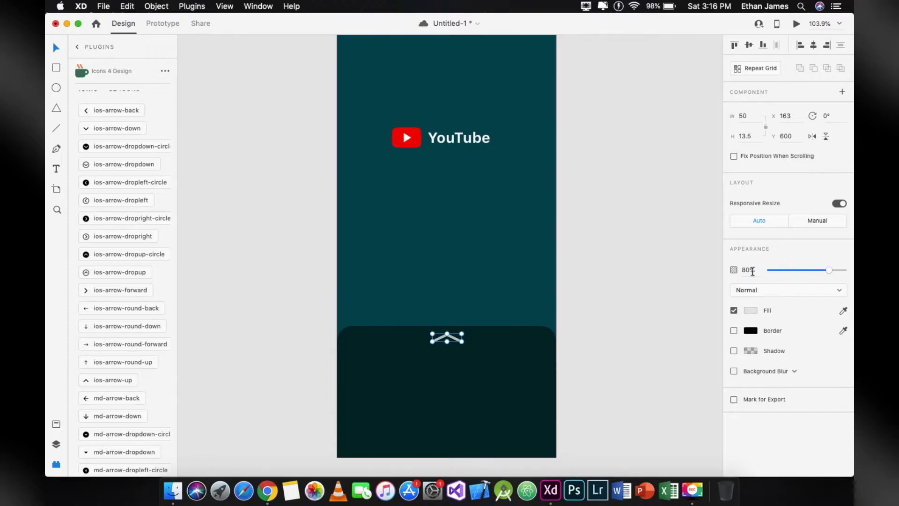
Insert new logo.png from the Thangent Logo folder into the lower part of the dark panel and set its width to 50.
{"action": "left_click", "coordinate": [683, 315]}
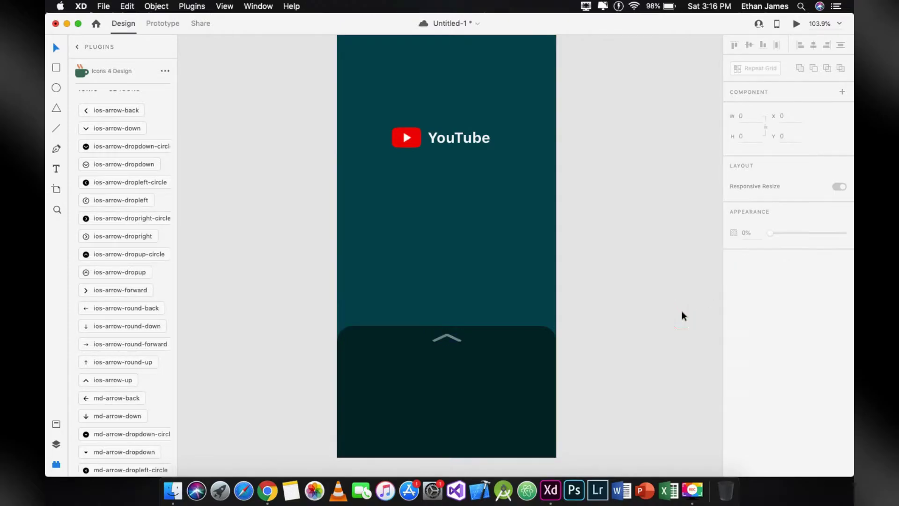
{"action": "left_click", "coordinate": [173, 490]}
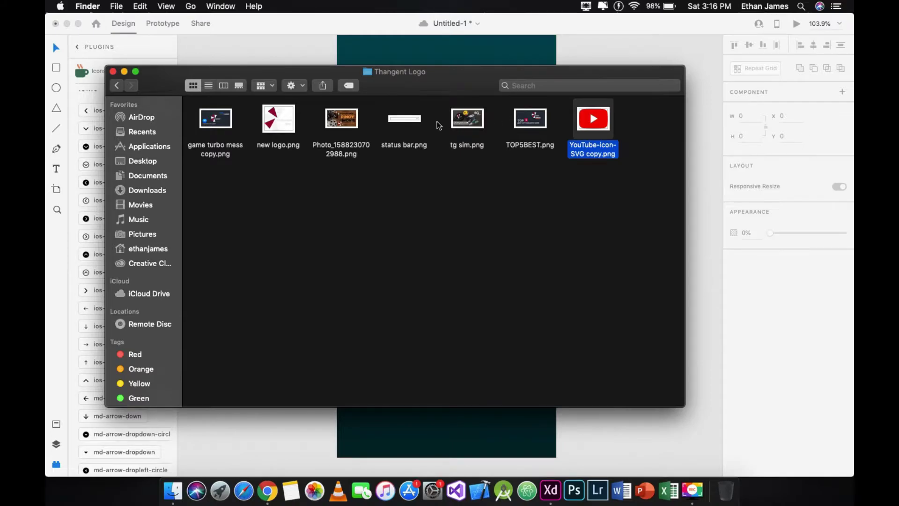
{"action": "left_click_drag", "start_coordinate": [279, 123], "coordinate": [387, 397]}
{"action": "left_click", "coordinate": [749, 117]}
{"action": "type", "text": "50"}
{"action": "key", "text": "Return"}
Ungroup the YouTube logo so its icon and text are separate objects.
{"action": "left_click", "coordinate": [477, 138]}
{"action": "right_click", "coordinate": [476, 135]}
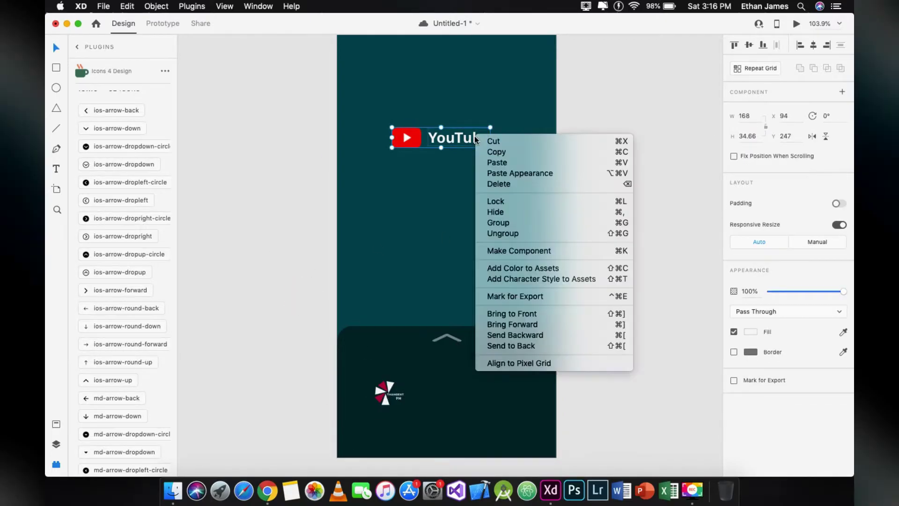
{"action": "left_click", "coordinate": [503, 233]}
{"action": "left_click", "coordinate": [461, 177]}
Copy the YouTube text into the dark panel beside the new logo, reword it as "Thangent PH" and align it with the logo.
{"action": "left_click", "coordinate": [460, 137]}
{"action": "key", "text": "super+c"}
{"action": "key", "text": "super+v"}
{"action": "left_click_drag", "start_coordinate": [461, 139], "coordinate": [455, 396]}
{"action": "double_click", "coordinate": [454, 396]}
{"action": "type", "text": "Thangent PH"}
{"action": "key", "text": "Escape"}
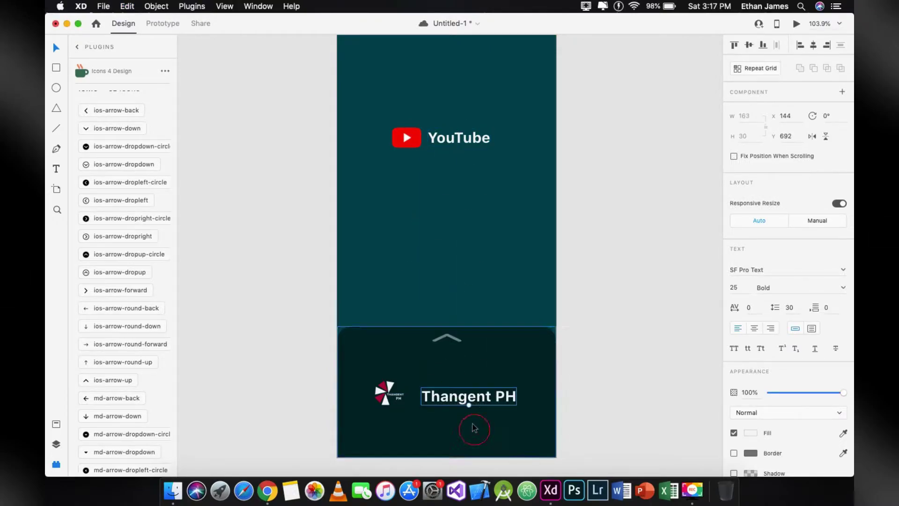
{"action": "left_click_drag", "start_coordinate": [474, 401], "coordinate": [470, 397]}
{"action": "left_click", "coordinate": [505, 422]}
Lock the dark rounded rectangle at the bottom of the Main artboard.
{"action": "left_click", "coordinate": [576, 415]}
{"action": "left_click", "coordinate": [539, 402]}
{"action": "right_click", "coordinate": [536, 403]}
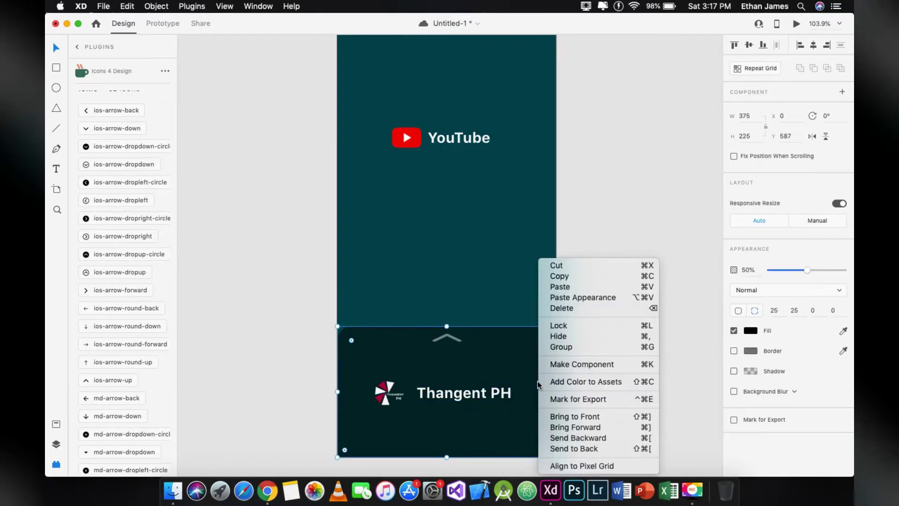
{"action": "left_click", "coordinate": [558, 323]}
{"action": "left_click", "coordinate": [614, 368]}
Group the Thangent logo with its text and centre the group in the dark panel.
{"action": "left_click_drag", "start_coordinate": [539, 412], "coordinate": [369, 375]}
{"action": "left_click", "coordinate": [423, 418]}
{"action": "left_click_drag", "start_coordinate": [423, 418], "coordinate": [424, 419]}
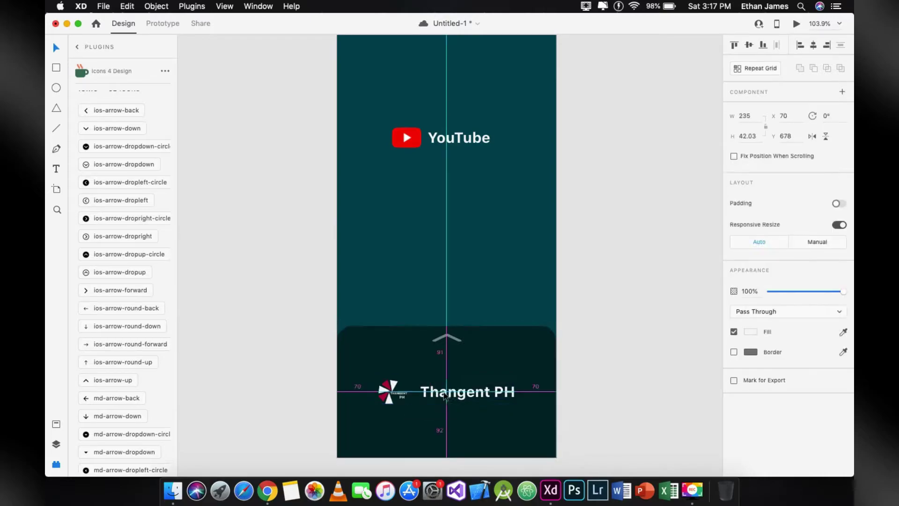
Group the YouTube icon and YouTube text back together.
{"action": "scroll", "coordinate": [468, 214], "scroll_direction": "up", "scroll_amount": 2}
{"action": "scroll", "coordinate": [471, 212], "scroll_direction": "down", "scroll_amount": 2}
{"action": "left_click_drag", "start_coordinate": [476, 204], "coordinate": [419, 248]}
{"action": "key", "text": "super+g"}
{"action": "left_click", "coordinate": [472, 215]}
Duplicate the Main artboard and rename the copy ThangentPH.
{"action": "scroll", "coordinate": [472, 215], "scroll_direction": "right", "scroll_amount": 3}
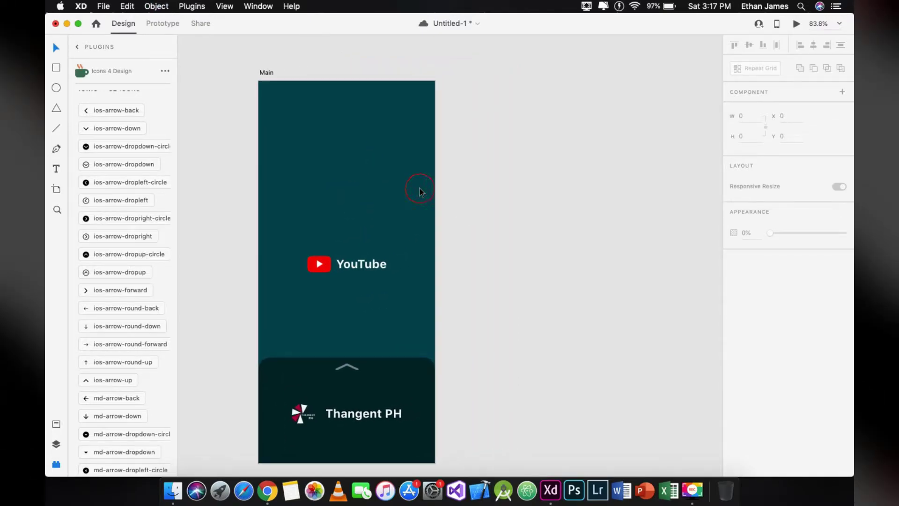
{"action": "left_click", "coordinate": [420, 192]}
{"action": "key", "text": "super+d"}
{"action": "scroll", "coordinate": [421, 193], "scroll_direction": "right", "scroll_amount": 3}
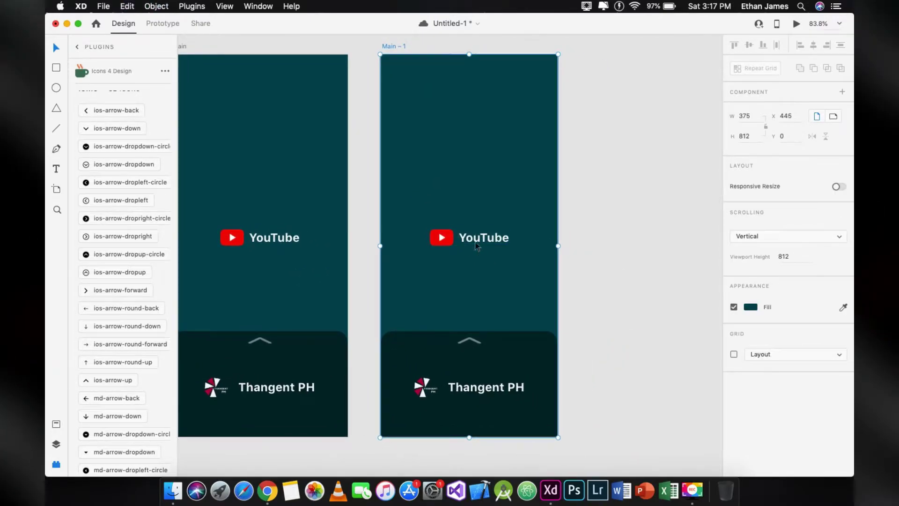
{"action": "left_click", "coordinate": [609, 270]}
{"action": "scroll", "coordinate": [468, 187], "scroll_direction": "up", "scroll_amount": 1}
{"action": "double_click", "coordinate": [405, 63]}
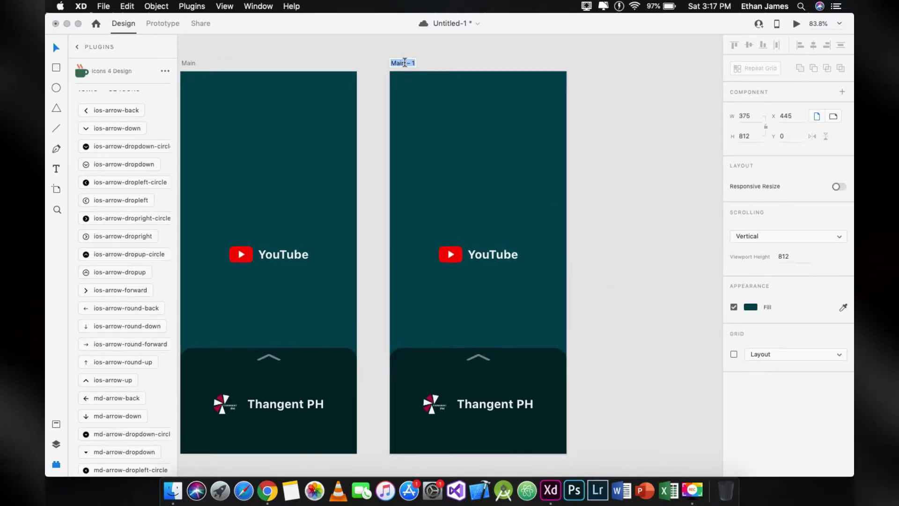
{"action": "type", "text": "ThangentPH"}
{"action": "key", "text": "Return"}
Move the YouTube logo on the ThangentPH artboard to the artboard's upper-left area.
{"action": "left_click", "coordinate": [472, 268]}
{"action": "left_click_drag", "start_coordinate": [473, 268], "coordinate": [438, 142]}
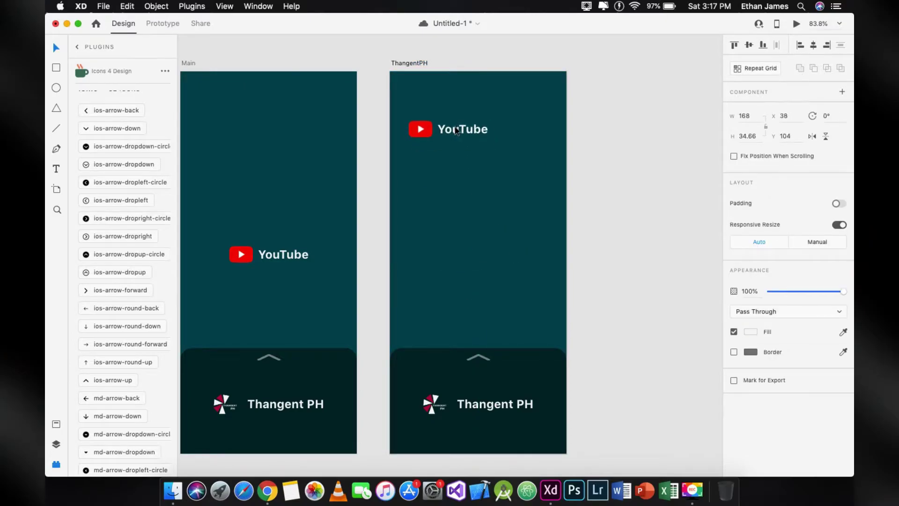
{"action": "key", "text": "Escape"}
Place status bar.png at the top of both artboards and move the ThangentPH artboard's YouTube logo up close beneath it.
{"action": "scroll", "coordinate": [471, 203], "scroll_direction": "left", "scroll_amount": 2}
{"action": "left_click", "coordinate": [180, 497]}
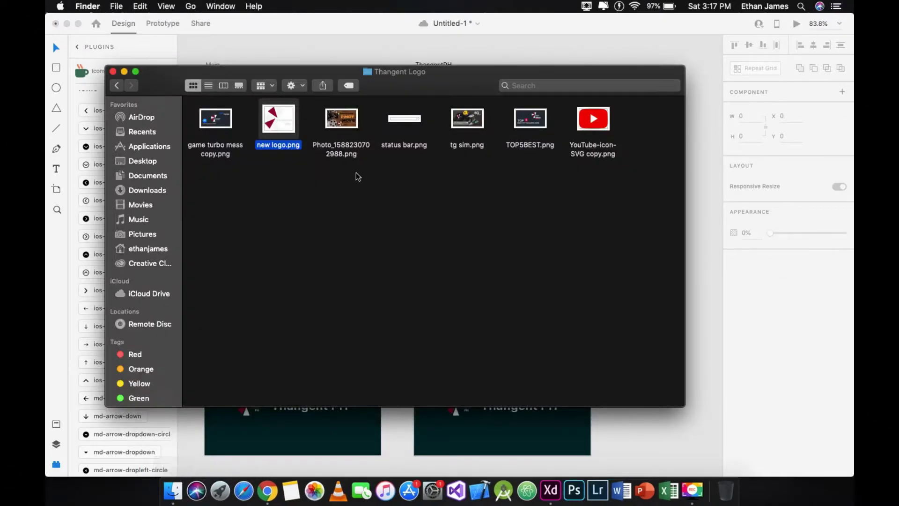
{"action": "left_click_drag", "start_coordinate": [401, 119], "coordinate": [502, 91]}
{"action": "left_click", "coordinate": [279, 107]}
{"action": "left_click", "coordinate": [290, 75]}
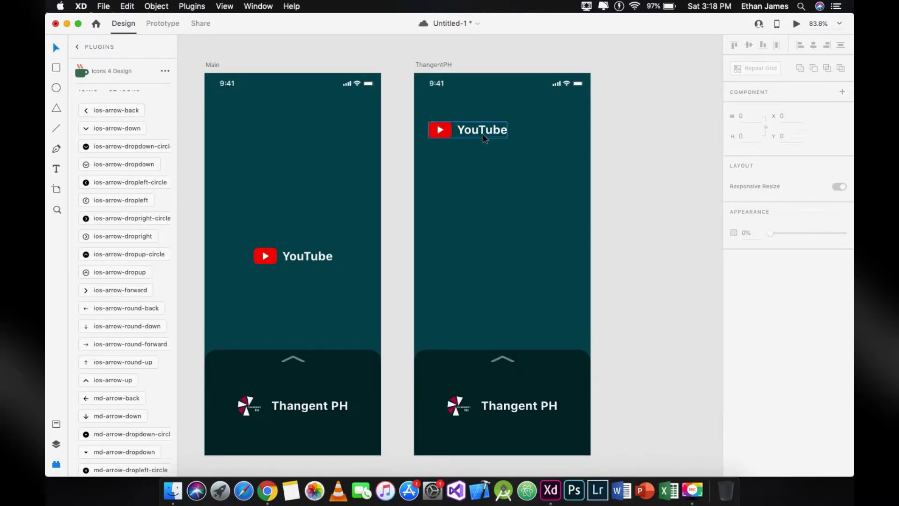
{"action": "left_click_drag", "start_coordinate": [482, 134], "coordinate": [479, 112]}
Unlock the dark panel rectangle on the ThangentPH artboard and set its height to 700.
{"action": "left_click", "coordinate": [554, 381]}
{"action": "right_click", "coordinate": [554, 381]}
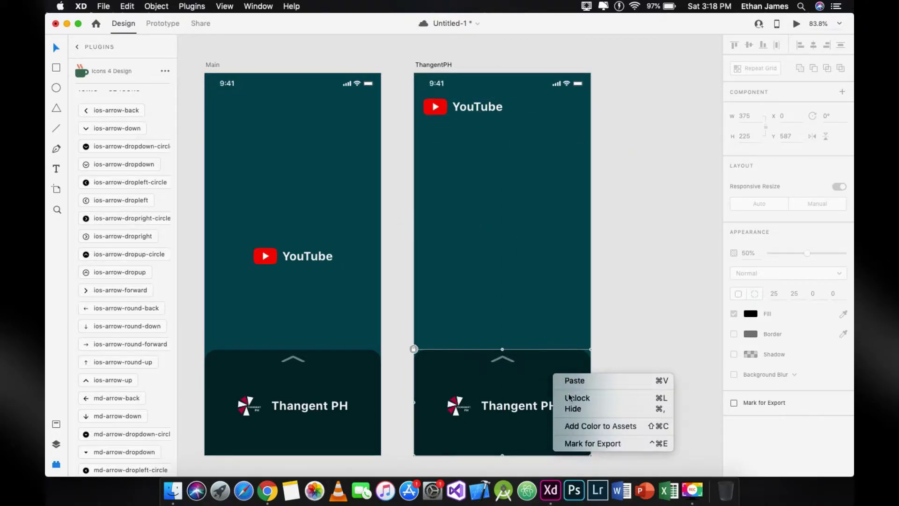
{"action": "left_click", "coordinate": [570, 399]}
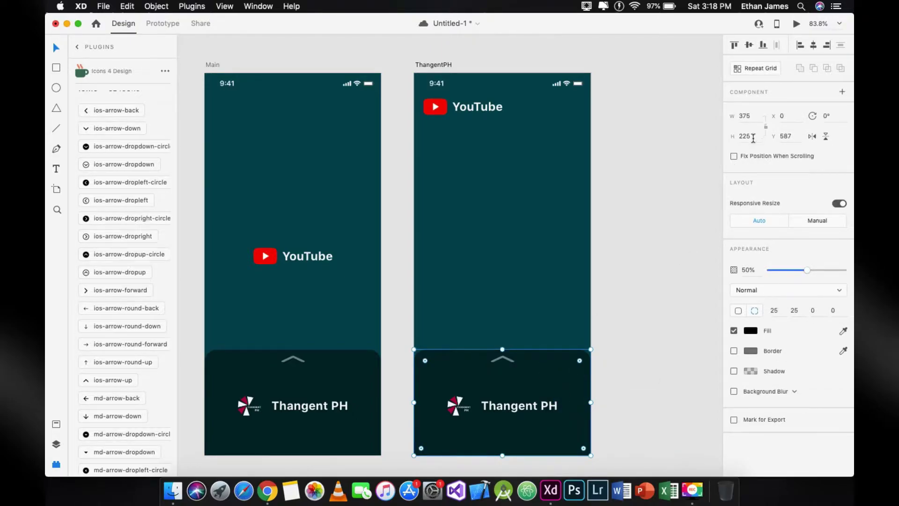
{"action": "key", "text": "super+s"}
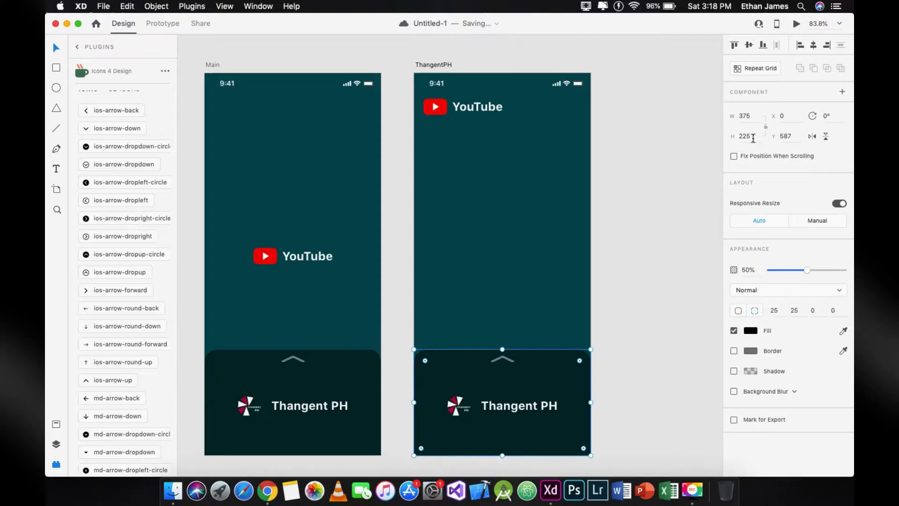
{"action": "type", "text": "700"}
{"action": "key", "text": "Return"}
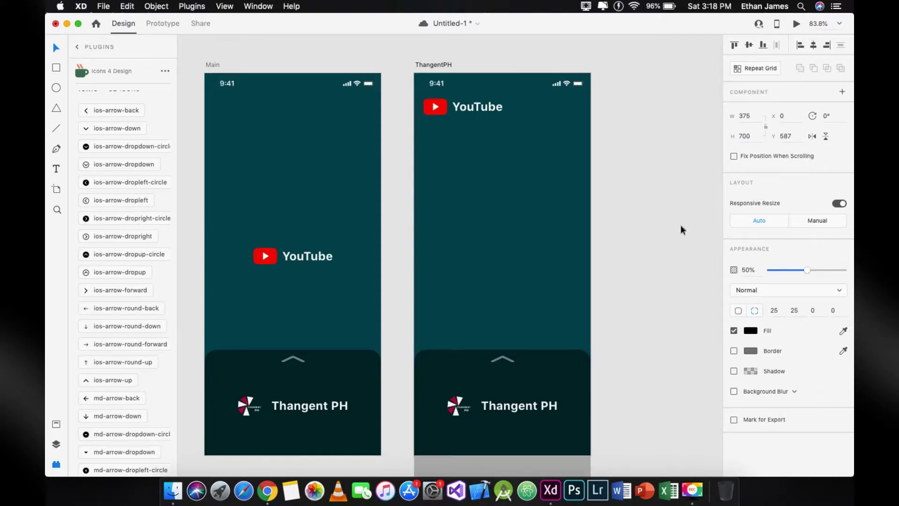
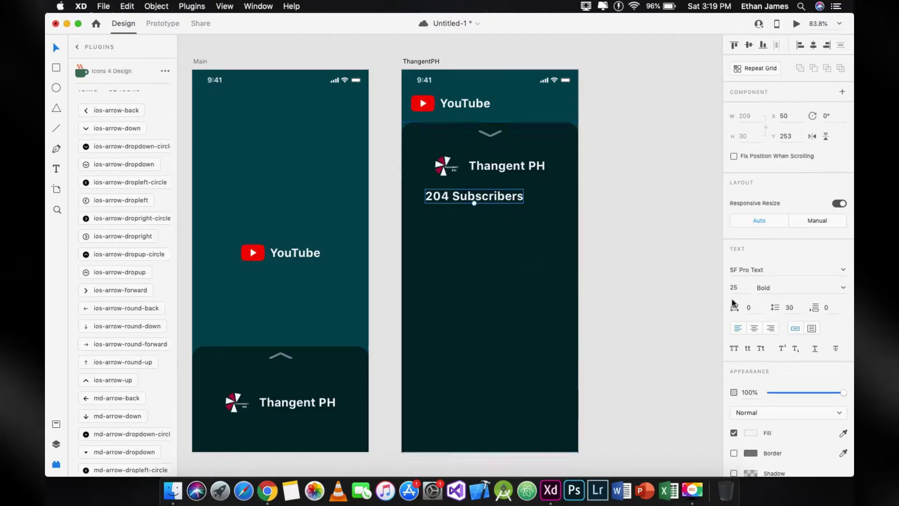
Set the "204 Subscribers" text to size 20 and Semibold weight.
{"action": "type", "text": "20"}
{"action": "key", "text": "Tab"}
{"action": "left_click", "coordinate": [846, 289]}
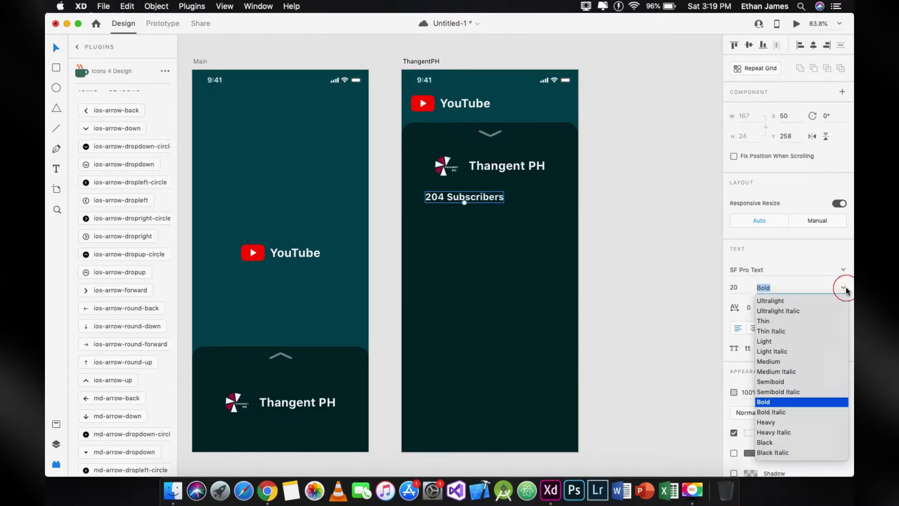
{"action": "left_click", "coordinate": [765, 382]}
Place a copy of the subscribers text to its right and reword the copy as "6 Videos".
{"action": "left_click_drag", "start_coordinate": [490, 201], "coordinate": [550, 201]}
{"action": "double_click", "coordinate": [542, 201]}
{"action": "type", "text": "6 Videos"}
{"action": "key", "text": "Escape"}
{"action": "left_click", "coordinate": [538, 215]}
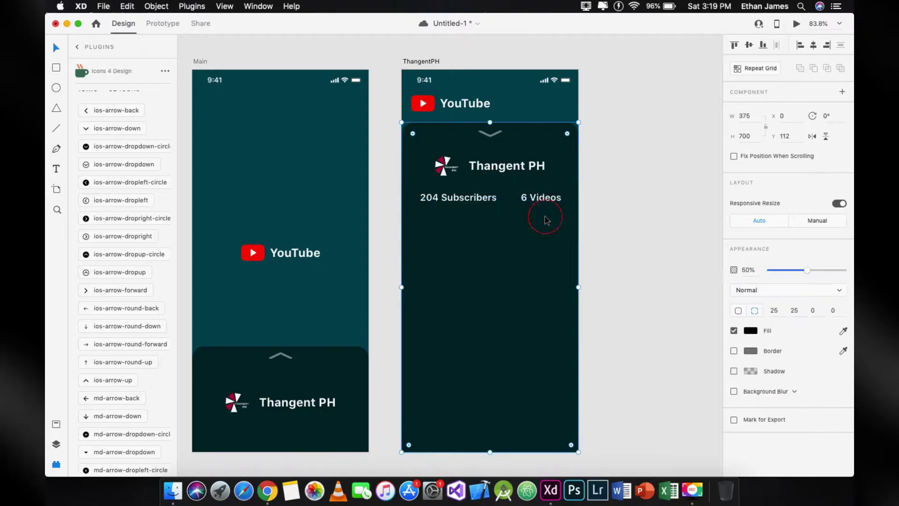
Move the subscriber and video count texts together slightly up, closer to the Thangent PH title.
{"action": "left_click", "coordinate": [599, 221]}
{"action": "left_click", "coordinate": [554, 203]}
{"action": "left_click", "coordinate": [482, 202], "text": "shift"}
{"action": "left_click_drag", "start_coordinate": [481, 202], "coordinate": [484, 197]}
{"action": "left_click", "coordinate": [481, 233]}
Draw a horizontal divider line about 375 wide across the panel below the counts and set its height to 0.
{"action": "left_click", "coordinate": [52, 131]}
{"action": "left_click_drag", "start_coordinate": [402, 208], "coordinate": [579, 208]}
{"action": "left_click", "coordinate": [56, 47]}
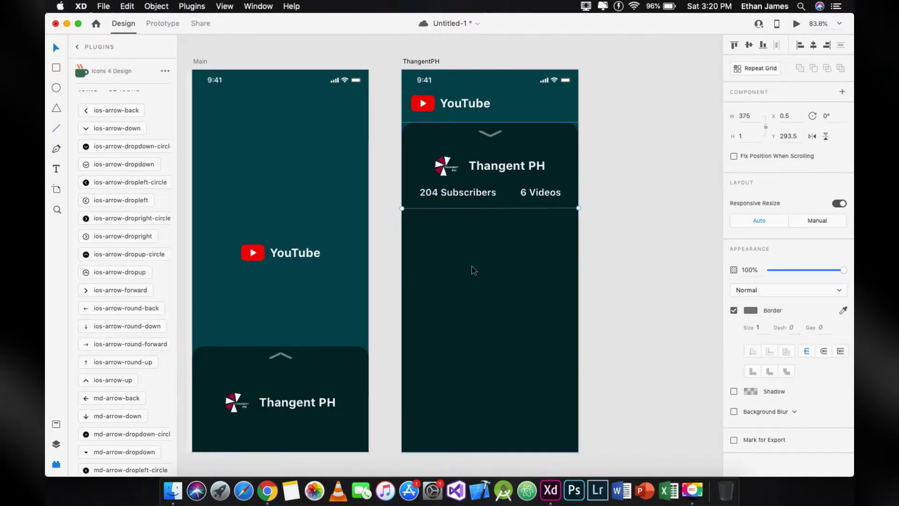
{"action": "scroll", "coordinate": [471, 266], "scroll_direction": "up", "scroll_amount": 3}
{"action": "double_click", "coordinate": [741, 135]}
{"action": "type", "text": "0"}
{"action": "key", "text": "Return"}
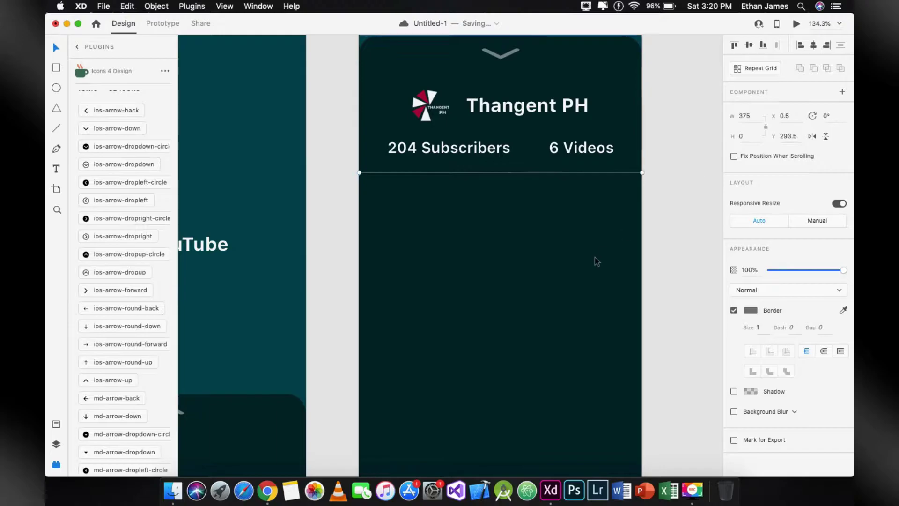
Set the divider line's opacity to 80%.
{"action": "scroll", "coordinate": [595, 260], "scroll_direction": "down", "scroll_amount": 3}
{"action": "type", "text": "80"}
{"action": "key", "text": "Return"}
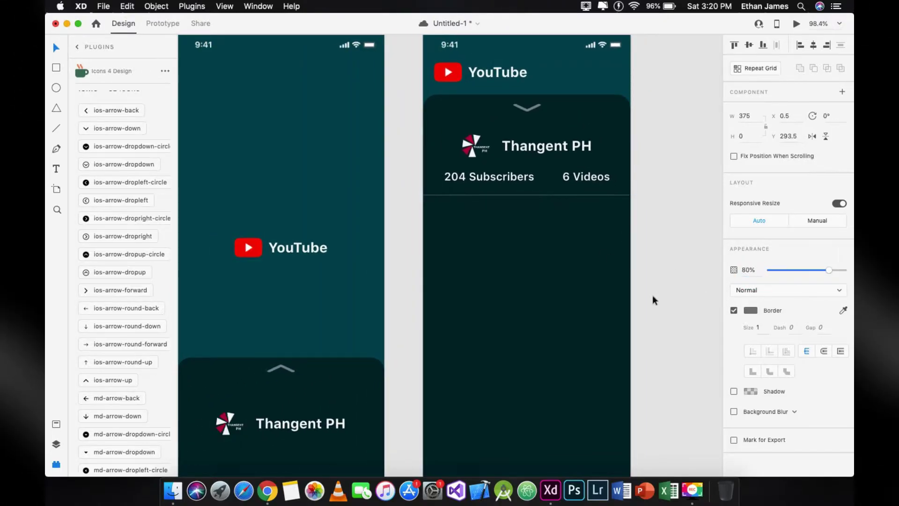
{"action": "scroll", "coordinate": [651, 298], "scroll_direction": "down", "scroll_amount": 3}
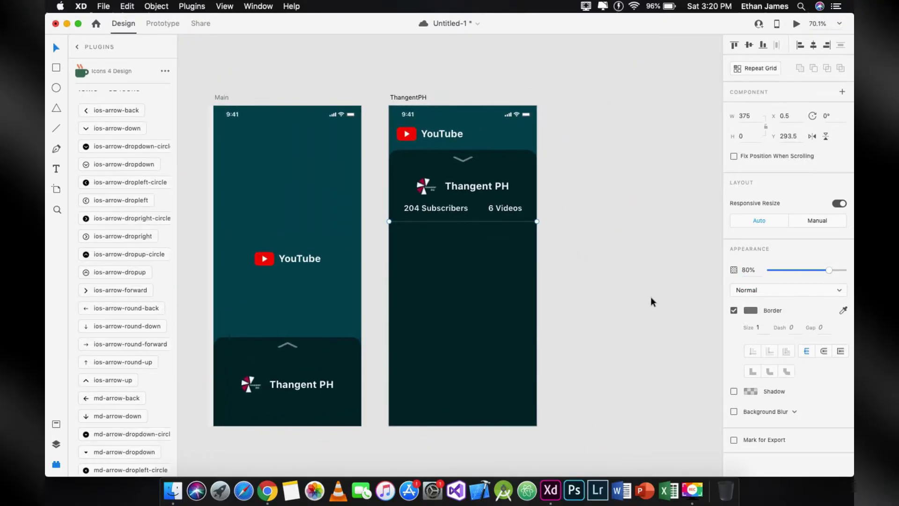
{"action": "left_click", "coordinate": [622, 296]}
Draw a white rectangle about 333 by 96 below the divider line and remove its border.
{"action": "left_click", "coordinate": [62, 66]}
{"action": "left_click_drag", "start_coordinate": [397, 237], "coordinate": [528, 274]}
{"action": "key", "text": "v"}
{"action": "left_click", "coordinate": [734, 351]}
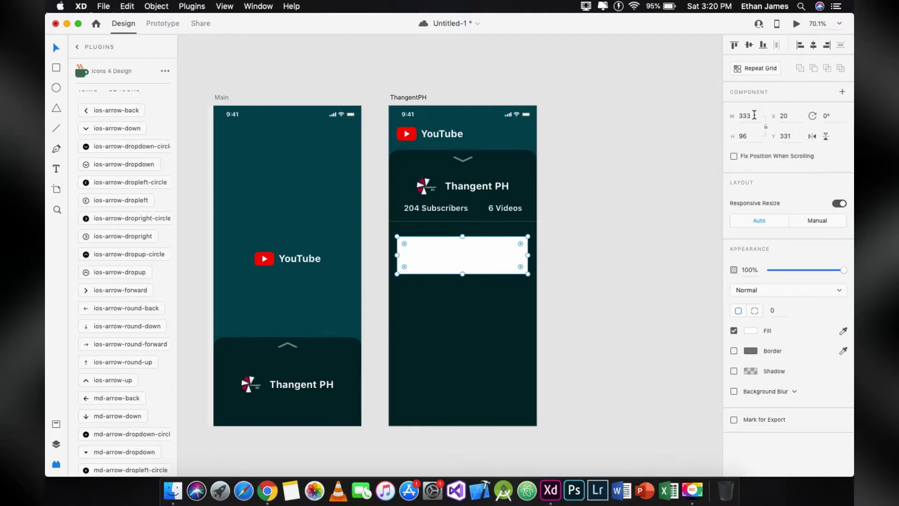
Resize the white rectangle to 348 by 100 and centre it across the panel.
{"action": "key", "text": "Tab"}
{"action": "type", "text": "100"}
{"action": "key", "text": "Return"}
{"action": "left_click_drag", "start_coordinate": [484, 266], "coordinate": [478, 262]}
Give the white rectangle a corner radius of 20 and an opacity of 30%.
{"action": "type", "text": "25"}
{"action": "key", "text": "Return"}
{"action": "type", "text": "20"}
{"action": "key", "text": "Return"}
{"action": "left_click_drag", "start_coordinate": [466, 265], "coordinate": [466, 265]}
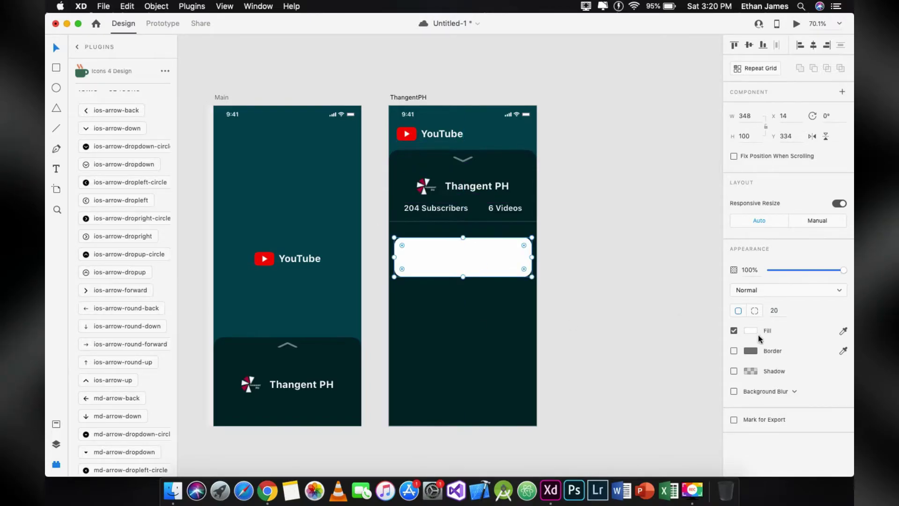
{"action": "type", "text": "30"}
{"action": "key", "text": "Return"}
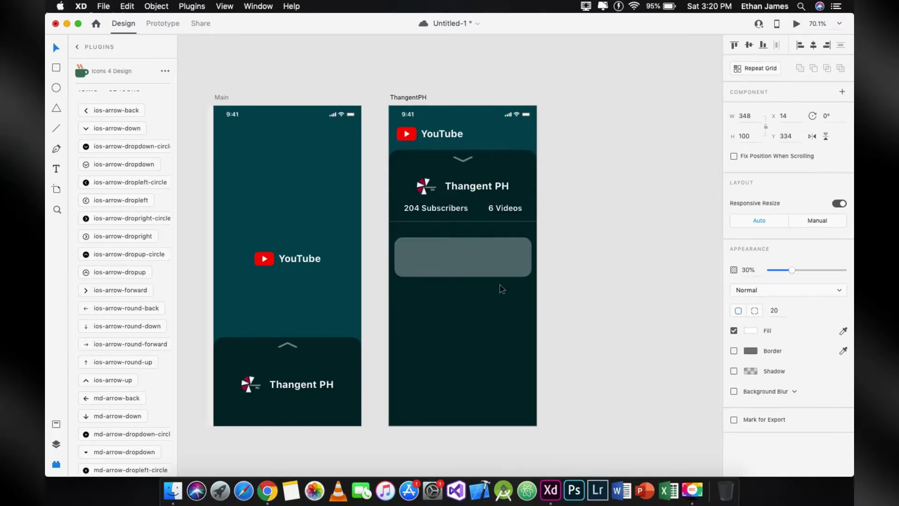
Copy the "6 Videos" text to just above the translucent card's left end and reword it as "Videos".
{"action": "left_click", "coordinate": [507, 211]}
{"action": "left_click_drag", "start_coordinate": [508, 215], "coordinate": [416, 236]}
{"action": "double_click", "coordinate": [415, 230]}
{"action": "type", "text": "Videos"}
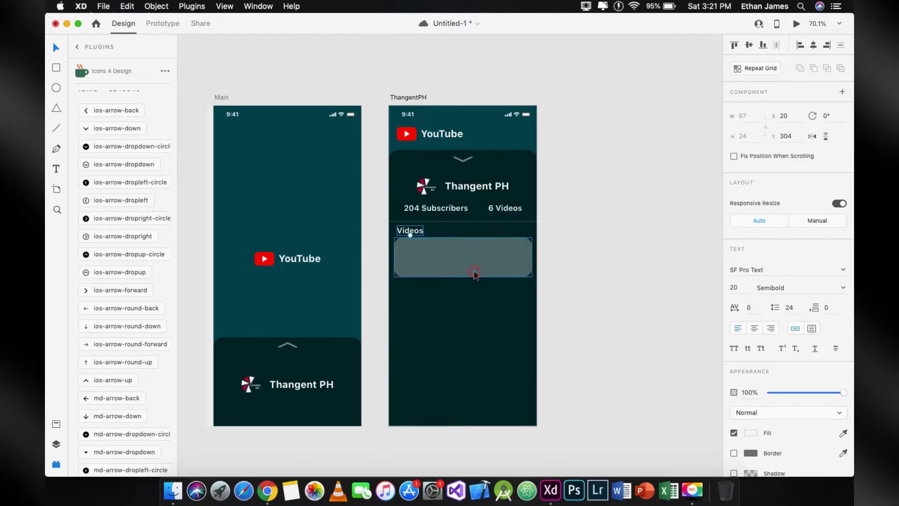
Duplicate the translucent card three times and stack the copies evenly below it down to the artboard's bottom.
{"action": "left_click", "coordinate": [466, 263]}
{"action": "left_click_drag", "start_coordinate": [462, 269], "coordinate": [476, 374]}
{"action": "left_click_drag", "start_coordinate": [471, 308], "coordinate": [471, 305]}
{"action": "left_click", "coordinate": [473, 355]}
{"action": "key", "text": "super+d"}
{"action": "mouse_move", "coordinate": [473, 353]}
{"action": "left_mouse_down"}
{"action": "mouse_move", "coordinate": [473, 395]}
{"action": "mouse_move", "coordinate": [469, 310]}
{"action": "mouse_move", "coordinate": [470, 348]}
{"action": "left_mouse_up"}
{"action": "left_click", "coordinate": [576, 367]}
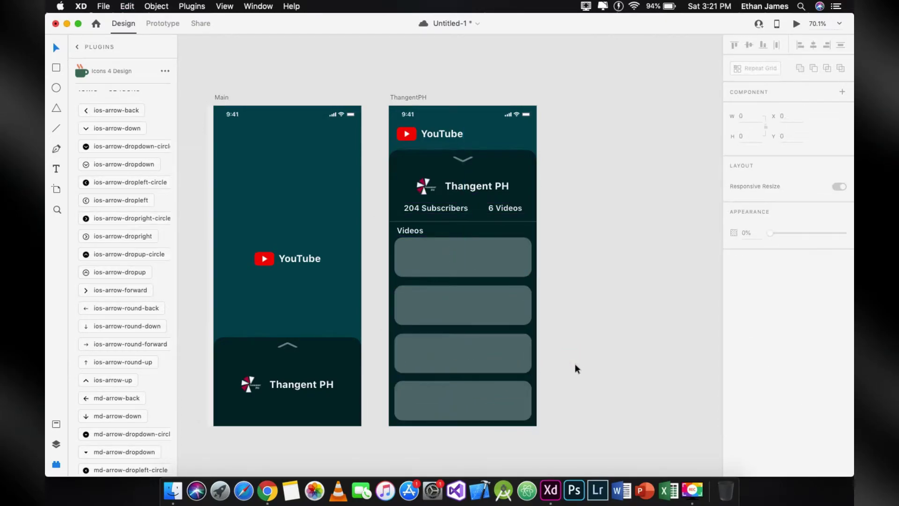
Draw a white ellipse about 74 by 40 on the left part of the first card and remove its border.
{"action": "left_click", "coordinate": [56, 91]}
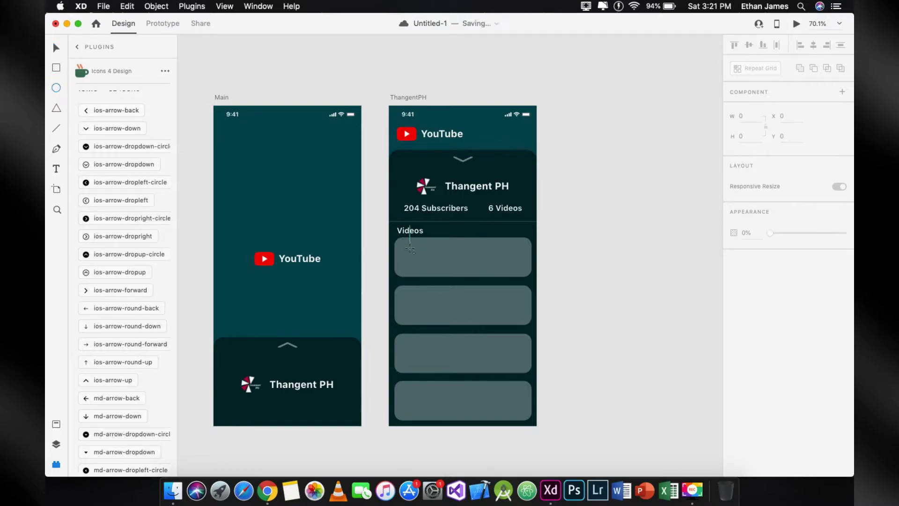
{"action": "left_click_drag", "start_coordinate": [407, 249], "coordinate": [438, 265]}
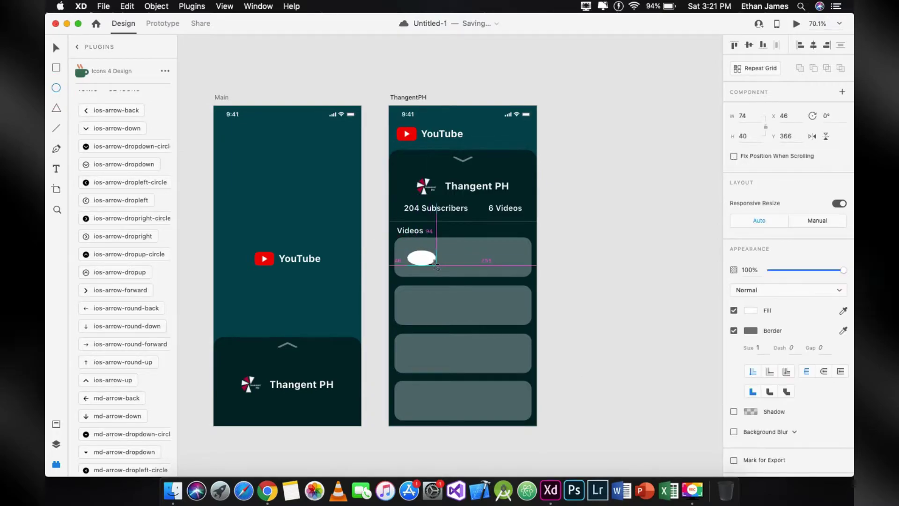
{"action": "left_click", "coordinate": [734, 330]}
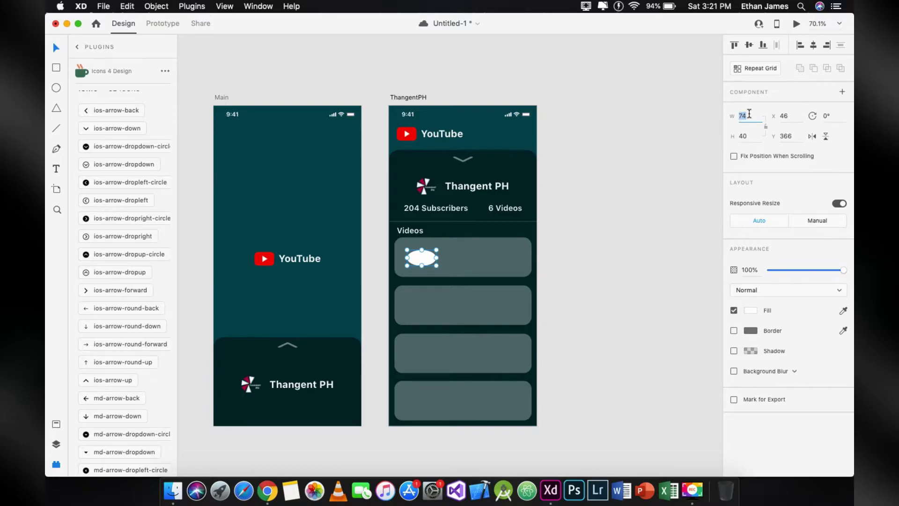
Resize the ellipse to a 60 by 60 circle, align it in the first card and copy it onto the other three cards.
{"action": "type", "text": "60"}
{"action": "key", "text": "Return"}
{"action": "type", "text": "60"}
{"action": "key", "text": "Return"}
{"action": "left_click_drag", "start_coordinate": [424, 266], "coordinate": [420, 403]}
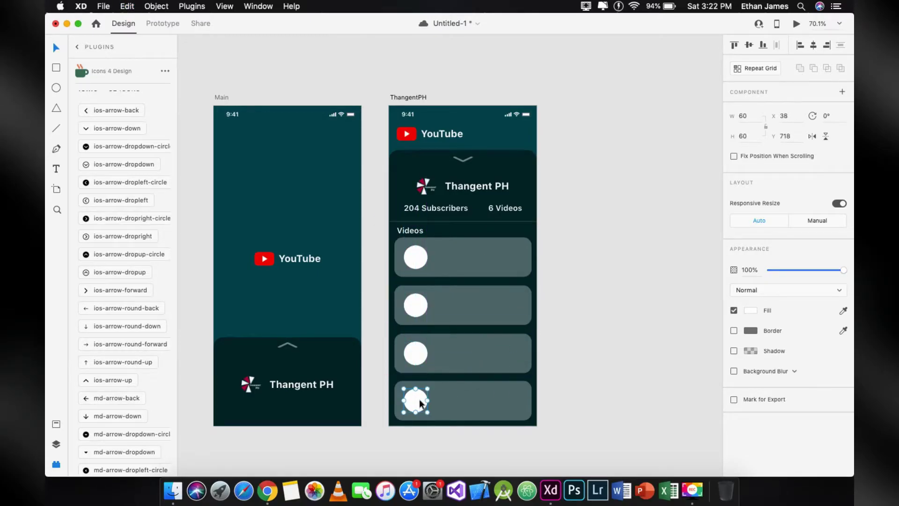
{"action": "left_click", "coordinate": [566, 325]}
Fill the first card's circle with Photo_1588230702988.png and the second card's circle with tg sim.png.
{"action": "left_click", "coordinate": [173, 490]}
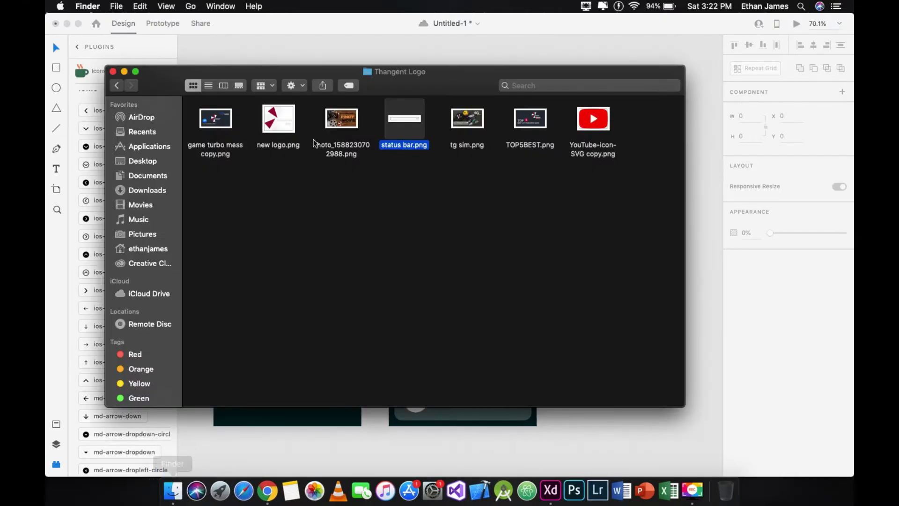
{"action": "left_click_drag", "start_coordinate": [341, 121], "coordinate": [414, 264]}
{"action": "left_click", "coordinate": [416, 306]}
{"action": "left_click", "coordinate": [173, 490]}
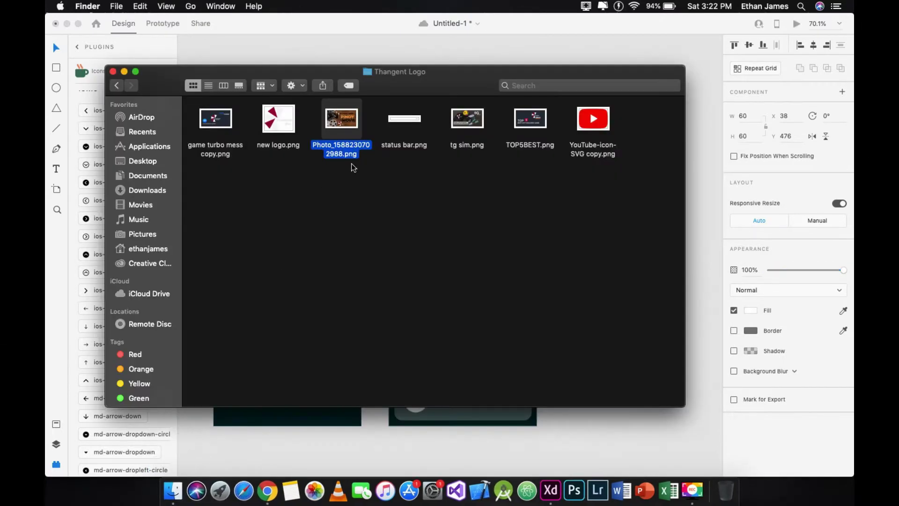
{"action": "left_click_drag", "start_coordinate": [477, 116], "coordinate": [418, 308]}
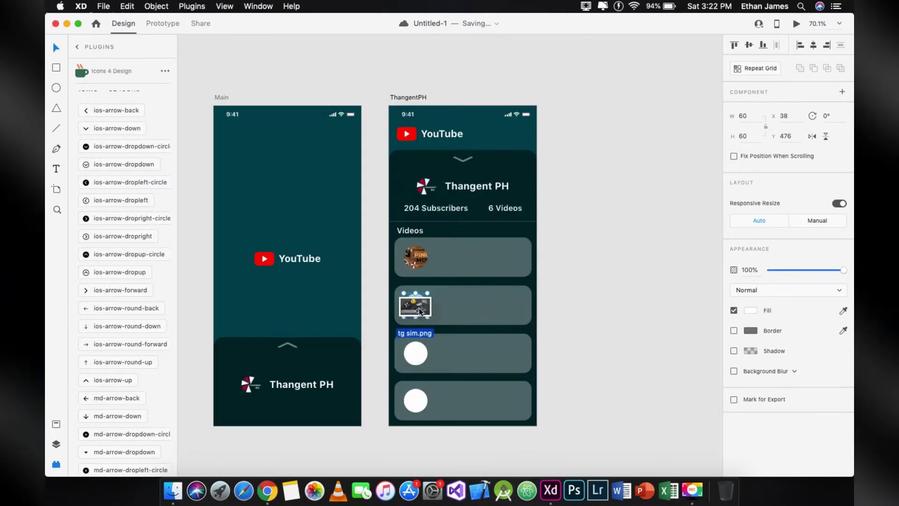
Fill the third card's circle with TOP5BEST.png and the fourth card's circle with game turbo mess copy.png.
{"action": "left_click", "coordinate": [172, 491]}
{"action": "left_click_drag", "start_coordinate": [530, 117], "coordinate": [416, 354]}
{"action": "left_click", "coordinate": [172, 491]}
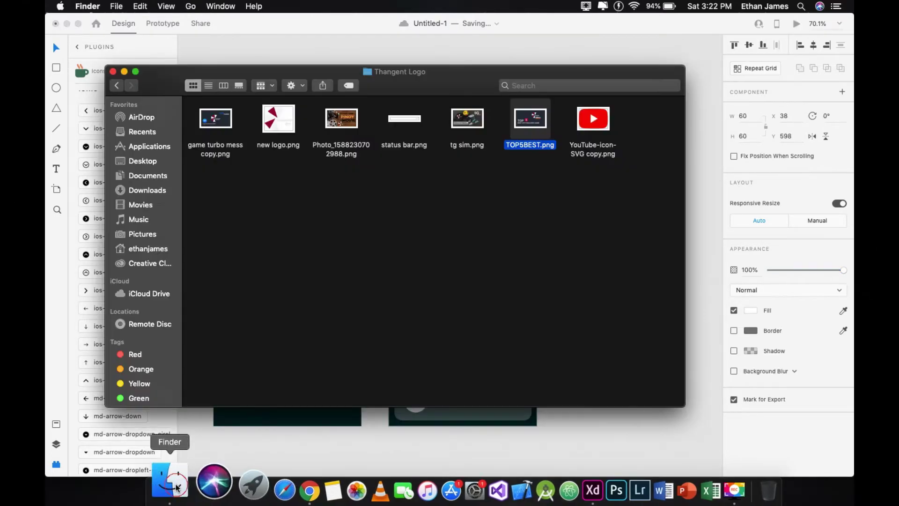
{"action": "left_click_drag", "start_coordinate": [227, 128], "coordinate": [419, 405]}
Copy the "204 Subscribers" text onto the first video card and change it to "How To Download Pinoy Movies" on two lines.
{"action": "left_click", "coordinate": [451, 211]}
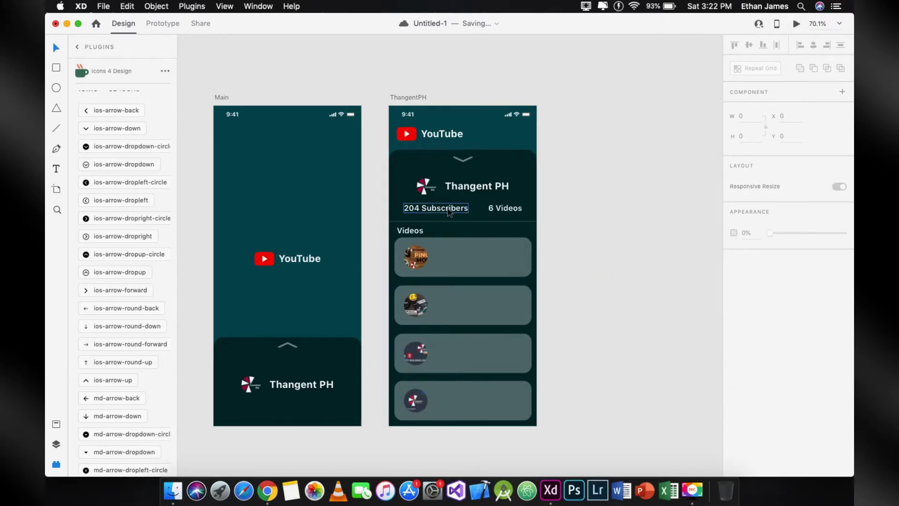
{"action": "double_click", "coordinate": [451, 211]}
{"action": "left_click_drag", "start_coordinate": [451, 211], "coordinate": [483, 261]}
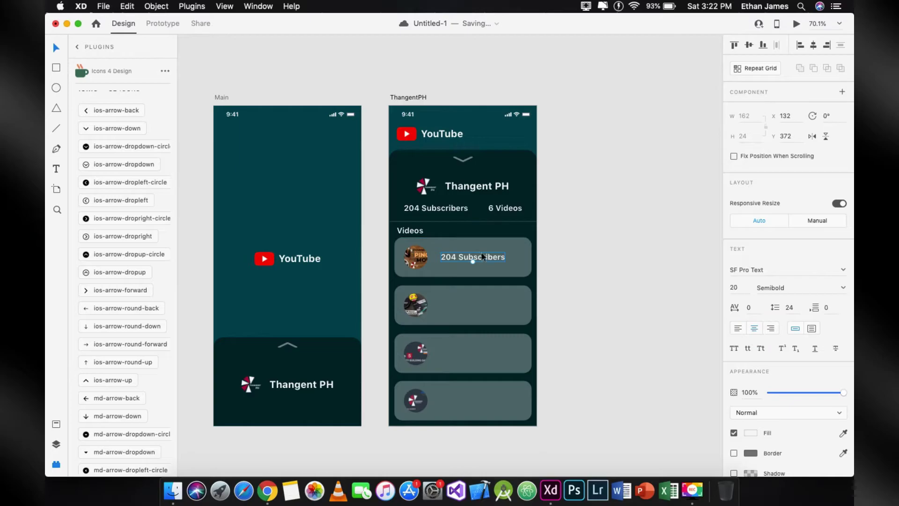
{"action": "double_click", "coordinate": [482, 257]}
{"action": "type", "text": "How To Download"}
{"action": "key", "text": "Escape"}
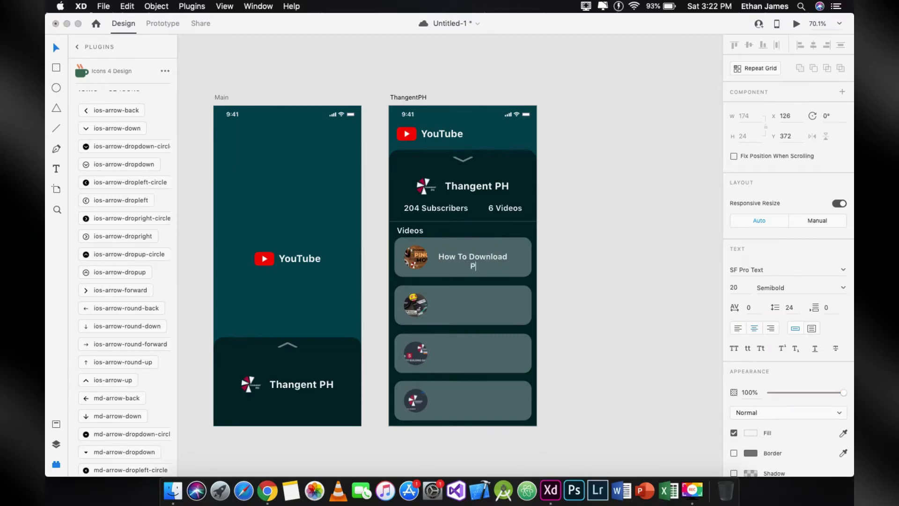
{"action": "left_click", "coordinate": [542, 275]}
Duplicate the first card's title onto the second card and change it to "New 5G SIM card from Smart".
{"action": "left_click", "coordinate": [487, 260]}
{"action": "key", "text": "super+d"}
{"action": "left_click_drag", "start_coordinate": [487, 260], "coordinate": [496, 309]}
{"action": "double_click", "coordinate": [485, 309]}
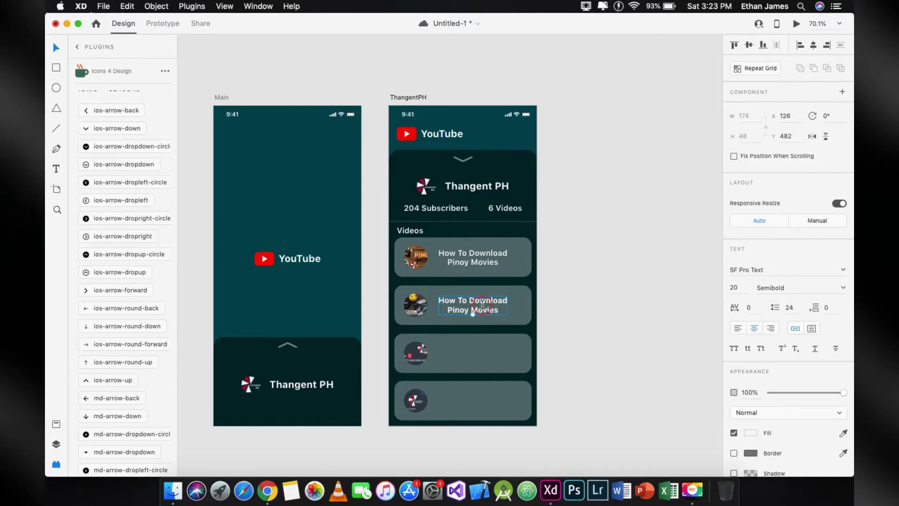
{"action": "key", "text": "super+a"}
{"action": "type", "text": "New 5G Sim"}
{"action": "key", "text": "BackSpace"}
{"action": "key", "text": "BackSpace"}
{"action": "key", "text": "BackSpace"}
{"action": "type", "text": "IM card from Sm"}
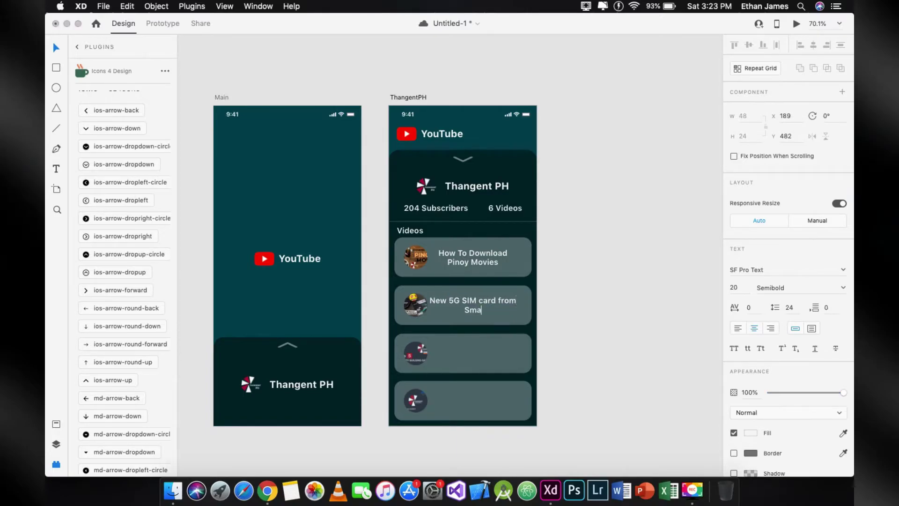
{"action": "key", "text": "Escape"}
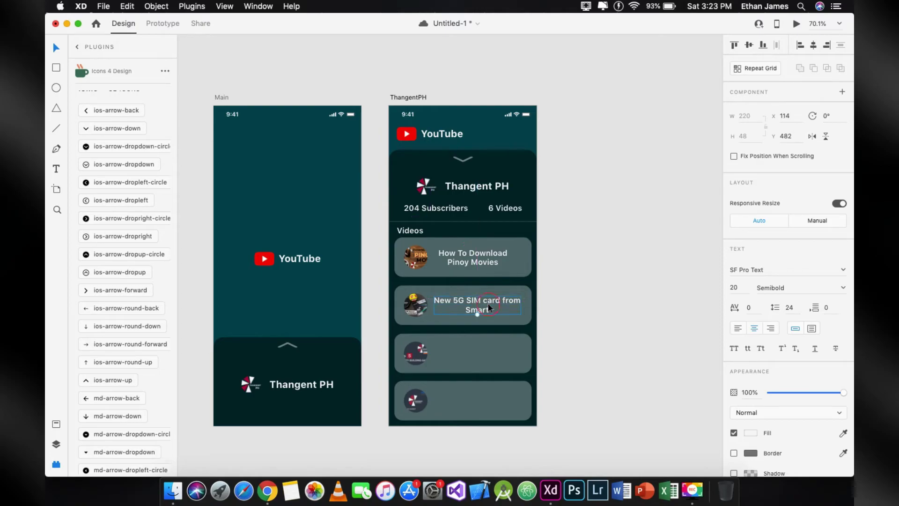
Copy the second card's title onto the third card and change it to "Top 5 Best City Building Game".
{"action": "left_click_drag", "start_coordinate": [489, 308], "coordinate": [488, 352]}
{"action": "double_click", "coordinate": [487, 353]}
{"action": "key", "text": "super+a"}
{"action": "type", "text": "Top 5 Best City"}
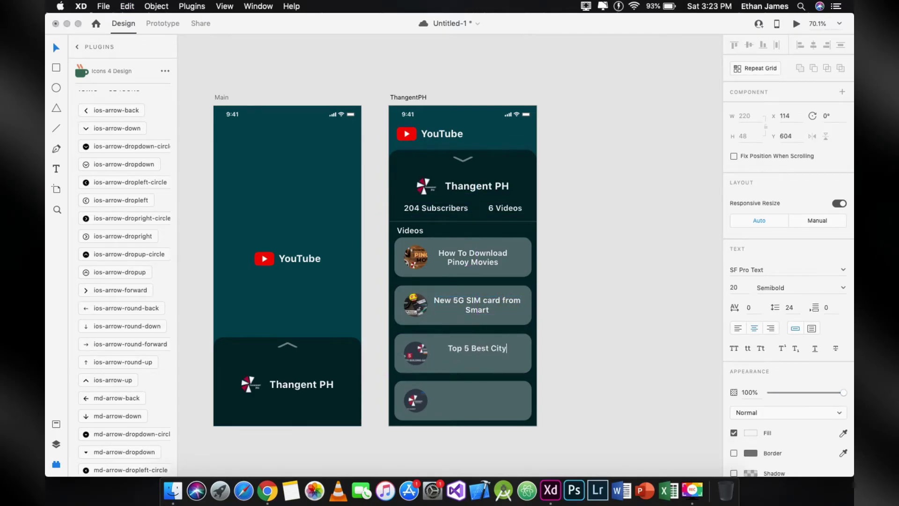
{"action": "type", "text": " Building Game"}
{"action": "key", "text": "Escape"}
Duplicate the third card's title onto the fourth card and change it to "How To Use Messenger While In-game".
{"action": "key", "text": "super+d"}
{"action": "left_click_drag", "start_coordinate": [491, 358], "coordinate": [491, 402]}
{"action": "double_click", "coordinate": [491, 403]}
{"action": "key", "text": "super+a"}
{"action": "type", "text": "How To Use Messenger"}
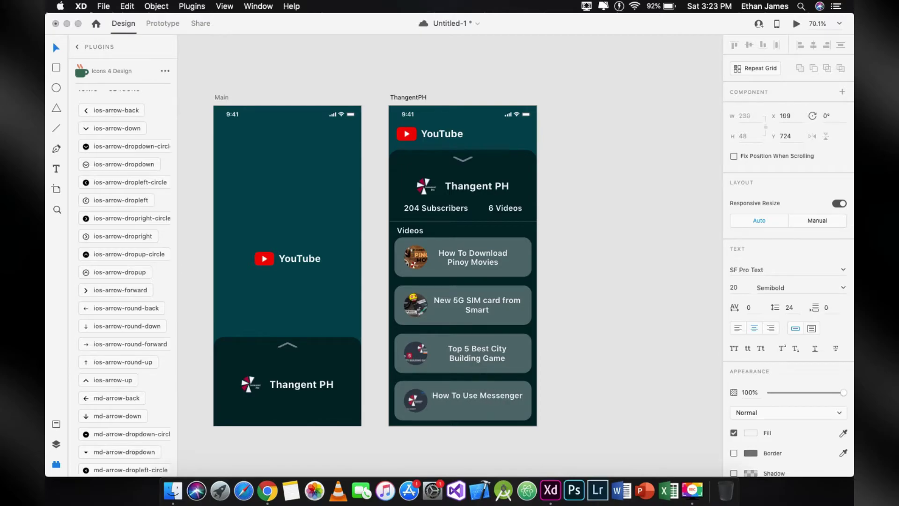
{"action": "key", "text": "Escape"}
{"action": "left_click", "coordinate": [583, 400]}
Duplicate the ThangentPH artboard beside the original.
{"action": "scroll", "coordinate": [583, 400], "scroll_direction": "right", "scroll_amount": 3}
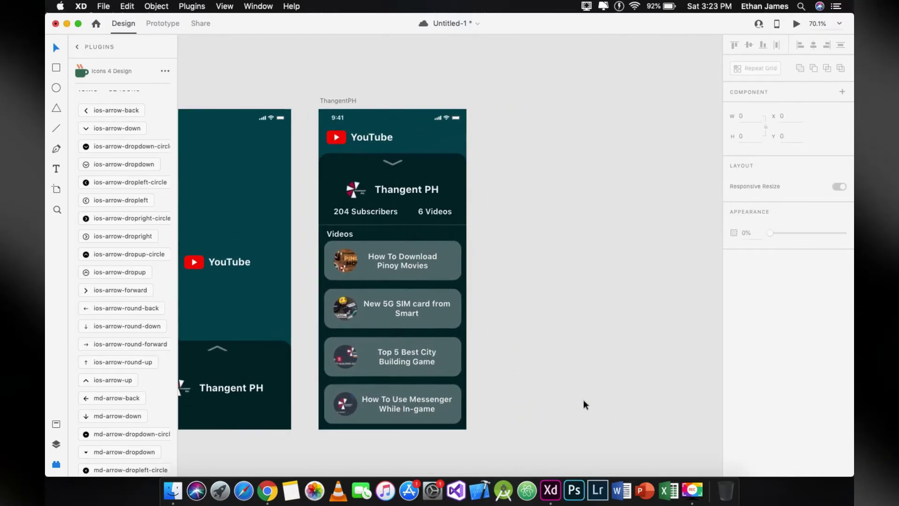
{"action": "left_click", "coordinate": [344, 105]}
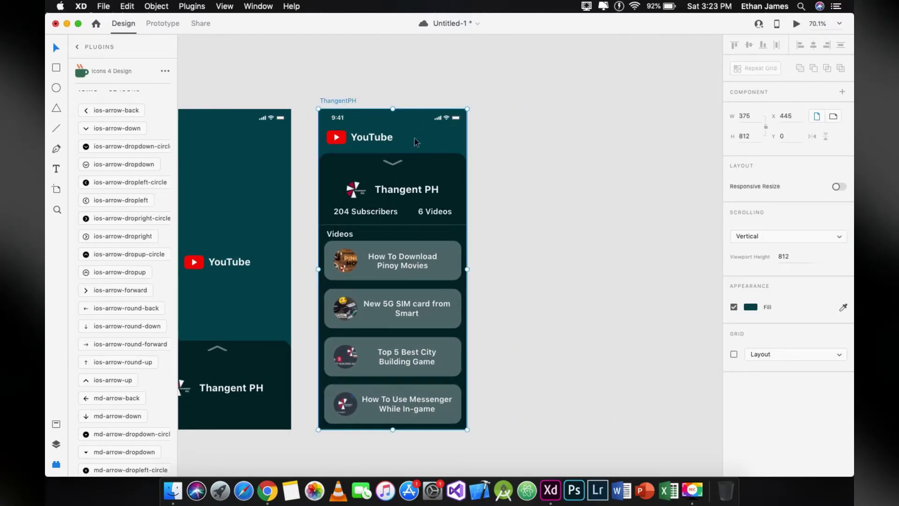
{"action": "key", "text": "super+d"}
{"action": "scroll", "coordinate": [486, 175], "scroll_direction": "right", "scroll_amount": 3}
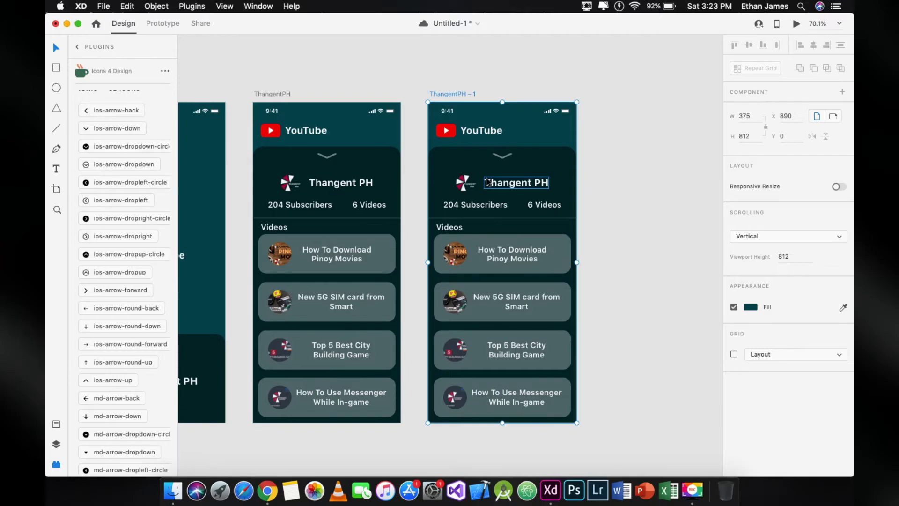
{"action": "left_click", "coordinate": [679, 205]}
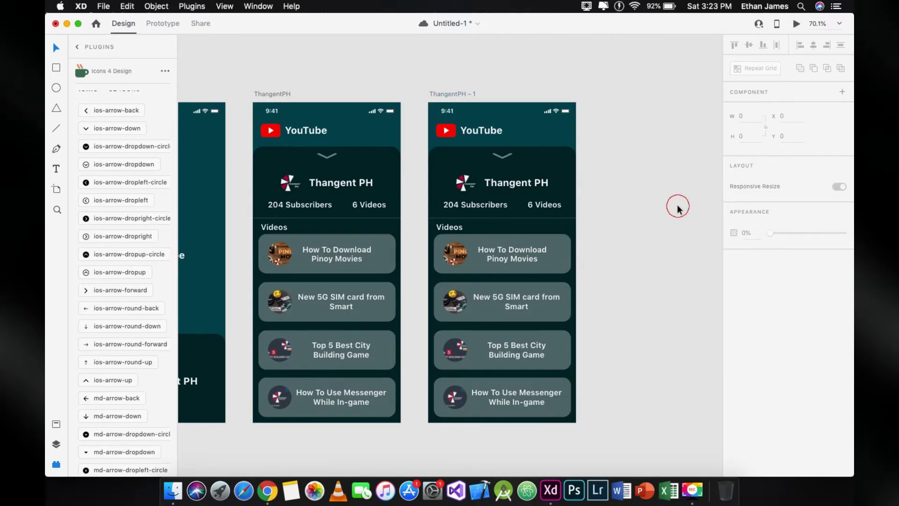
Lock the dark panel on the duplicated artboard and delete the lower three video cards with their contents.
{"action": "left_click", "coordinate": [510, 397]}
{"action": "left_click", "coordinate": [546, 158]}
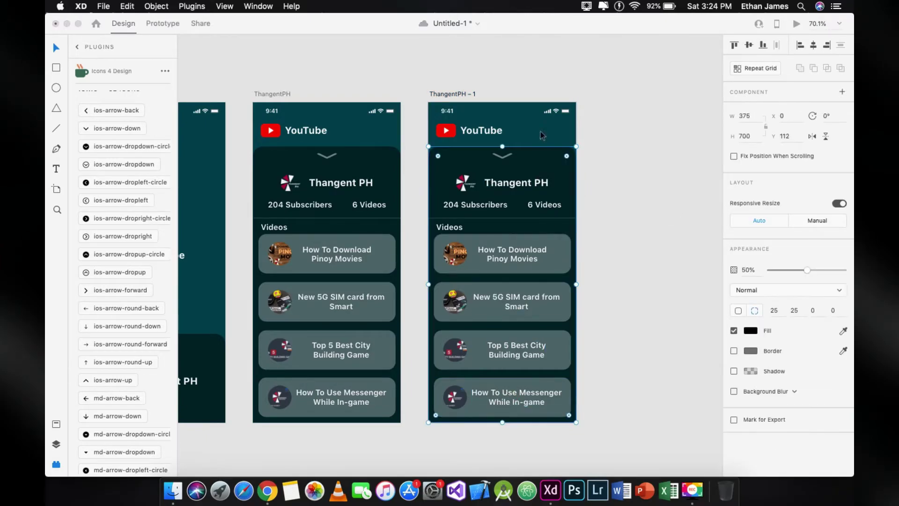
{"action": "right_click", "coordinate": [545, 173]}
{"action": "left_click", "coordinate": [558, 231]}
{"action": "left_click", "coordinate": [586, 271]}
{"action": "left_click_drag", "start_coordinate": [590, 406], "coordinate": [517, 282]}
{"action": "key", "text": "Delete"}
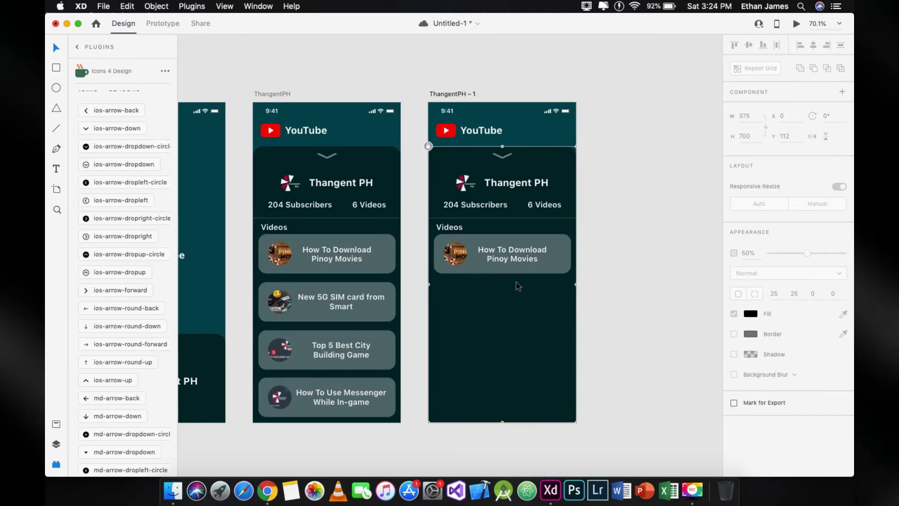
Resize the remaining card's rectangle to 306 by 218 and move it to the centre of the panel's lower part.
{"action": "left_click", "coordinate": [539, 262]}
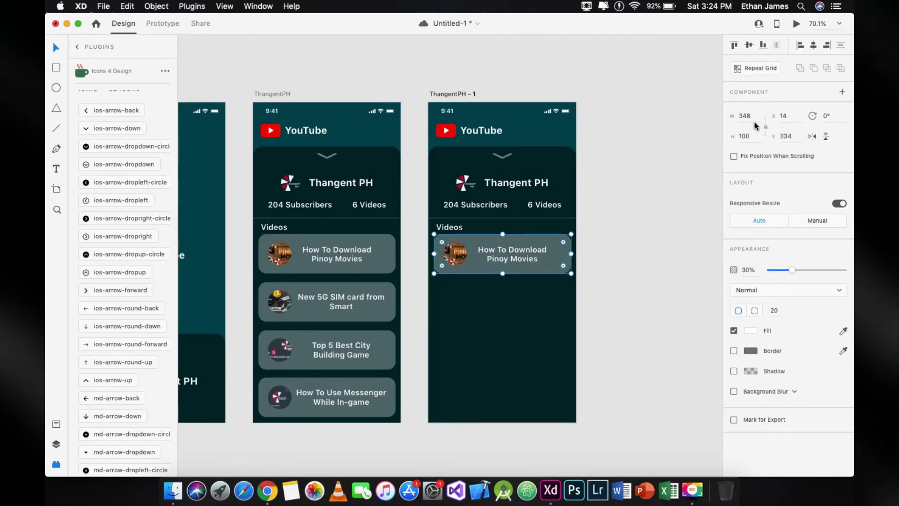
{"action": "key", "text": "super+s"}
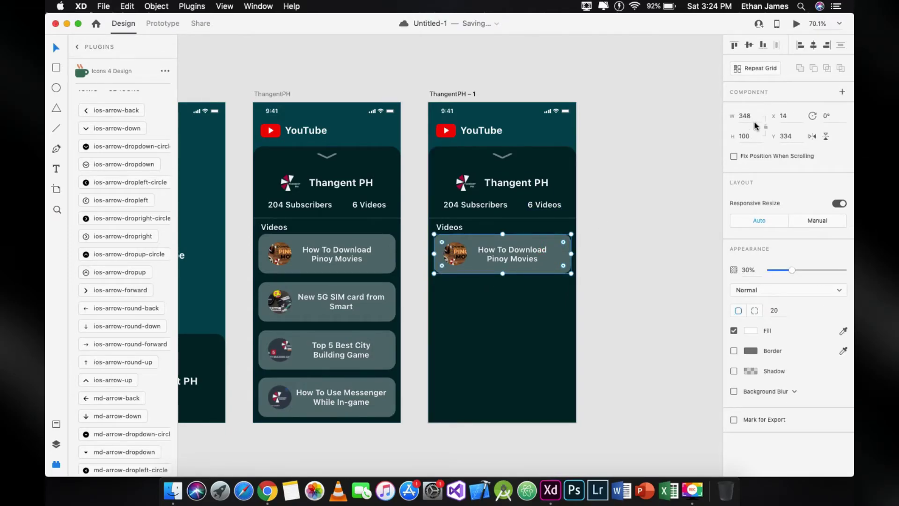
{"action": "left_click", "coordinate": [742, 117]}
{"action": "type", "text": "306"}
{"action": "key", "text": "Return"}
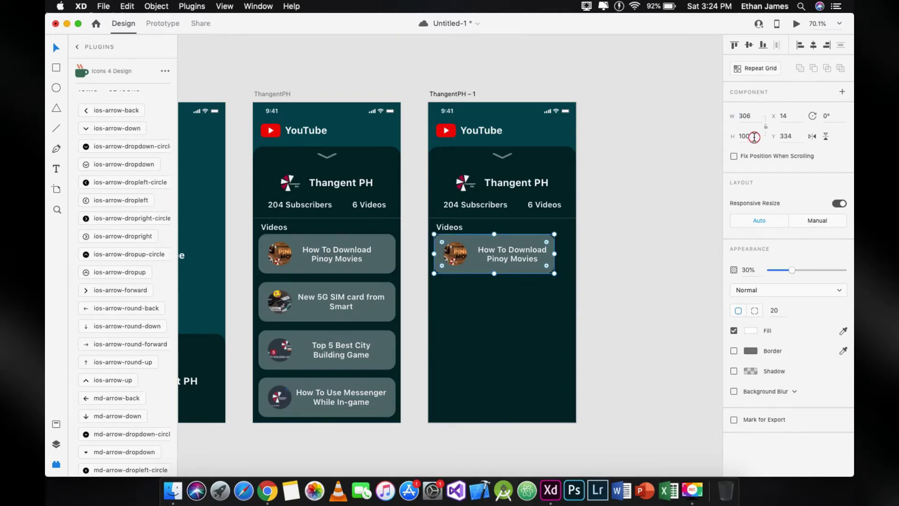
{"action": "type", "text": "218"}
{"action": "key", "text": "Return"}
{"action": "left_click_drag", "start_coordinate": [523, 297], "coordinate": [533, 389]}
Group the video thumbnail with its title and move the group into the upper part of the enlarged card.
{"action": "left_click", "coordinate": [519, 264]}
{"action": "left_click", "coordinate": [460, 255], "text": "shift"}
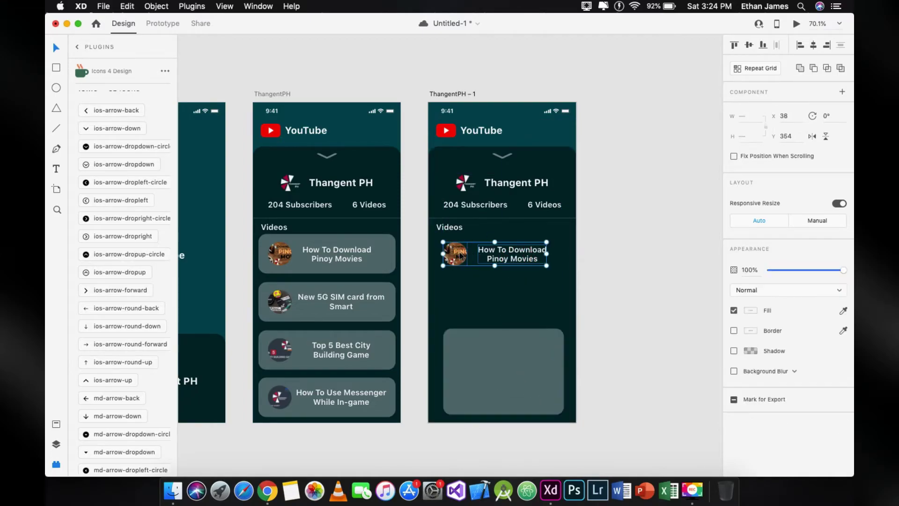
{"action": "key", "text": "super+g"}
{"action": "left_click_drag", "start_coordinate": [498, 254], "coordinate": [499, 358]}
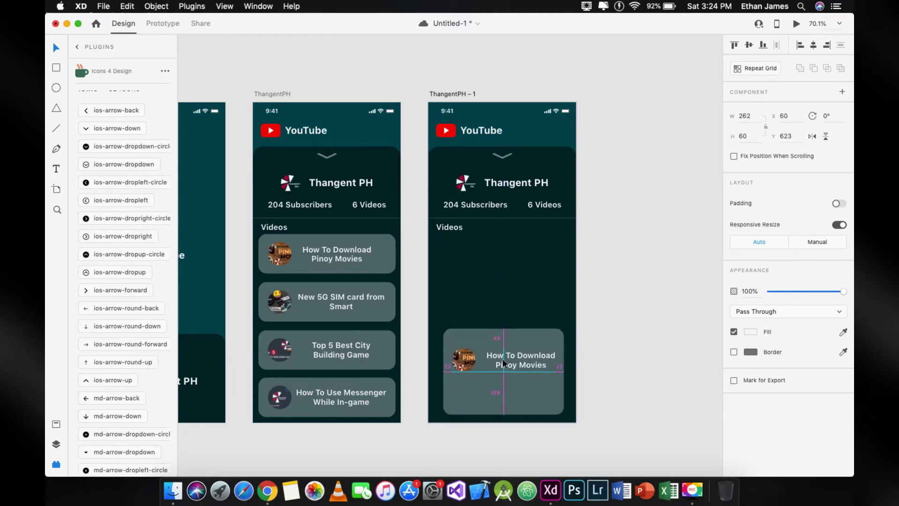
{"action": "left_click", "coordinate": [498, 293]}
Delete the "Videos" heading and move the channel header with its arrow, counts and divider down to just above the card.
{"action": "left_click", "coordinate": [450, 228]}
{"action": "key", "text": "Delete"}
{"action": "left_click_drag", "start_coordinate": [580, 231], "coordinate": [472, 176]}
{"action": "left_click", "coordinate": [505, 172]}
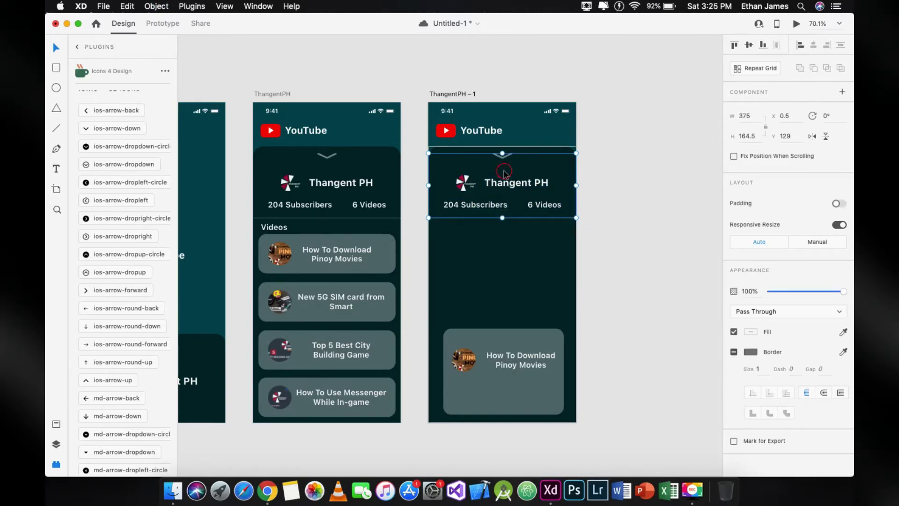
{"action": "left_click_drag", "start_coordinate": [513, 203], "coordinate": [519, 289]}
{"action": "left_click", "coordinate": [510, 266]}
Unlock the dark panel, lower its top edge to a height of about 445 and centre the YouTube logo above it.
{"action": "right_click", "coordinate": [513, 161]}
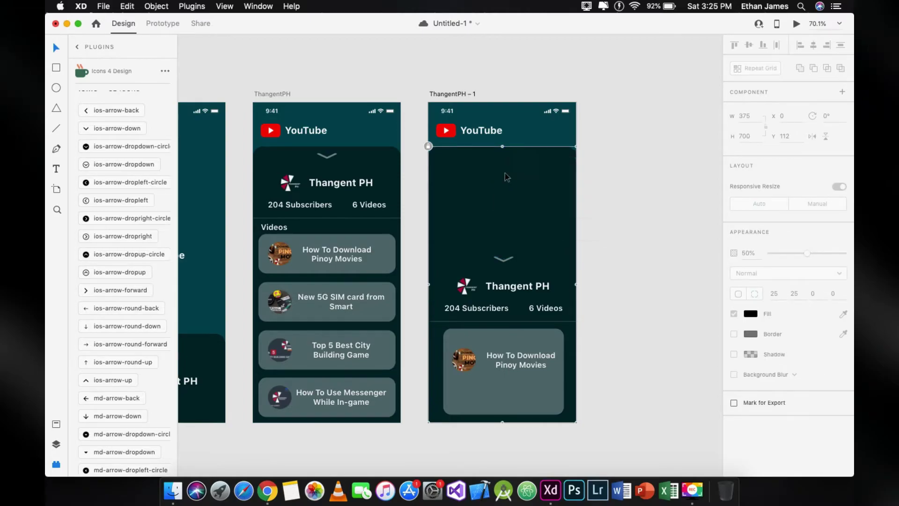
{"action": "left_click", "coordinate": [519, 184]}
{"action": "left_click_drag", "start_coordinate": [502, 146], "coordinate": [501, 247]}
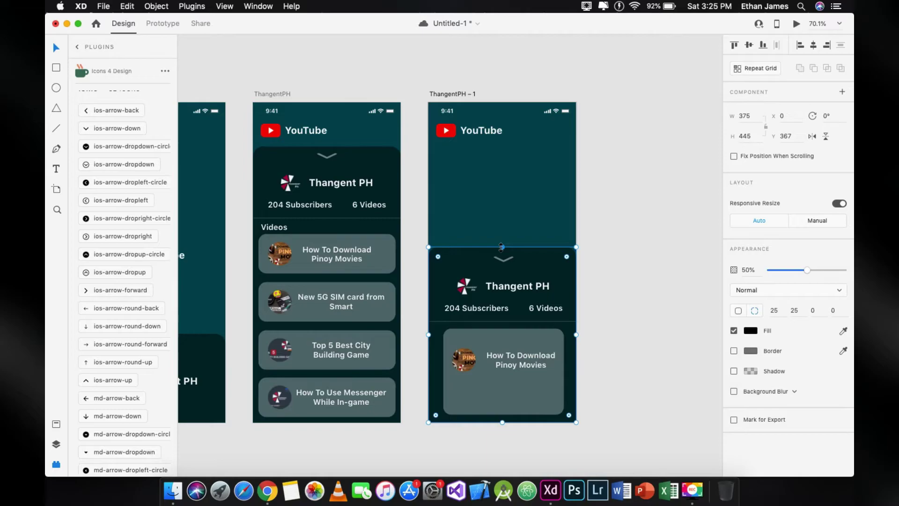
{"action": "left_click_drag", "start_coordinate": [473, 129], "coordinate": [506, 217]}
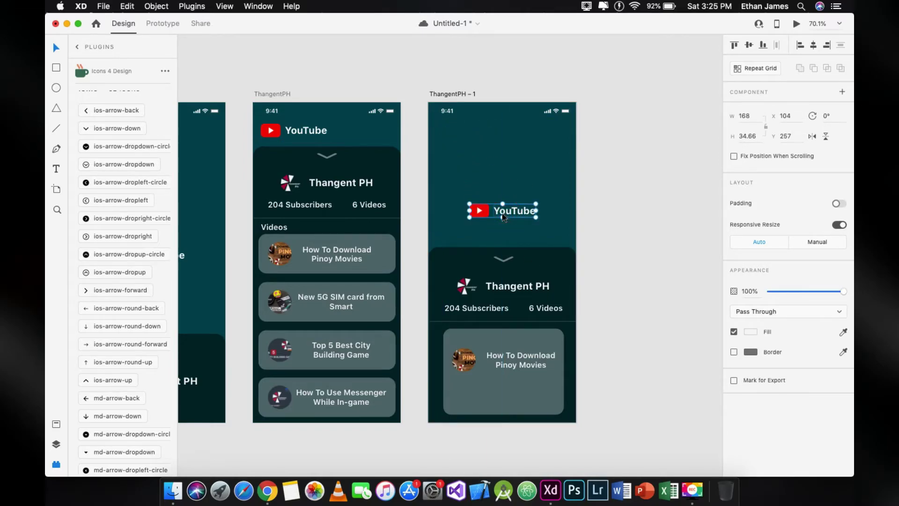
Search the icon plugin for "close" and place the ios-close-circle icon in the enlarged card's upper right corner.
{"action": "scroll", "coordinate": [521, 247], "scroll_direction": "down", "scroll_amount": 2}
{"action": "scroll", "coordinate": [522, 247], "scroll_direction": "right", "scroll_amount": 1}
{"action": "left_click", "coordinate": [534, 335]}
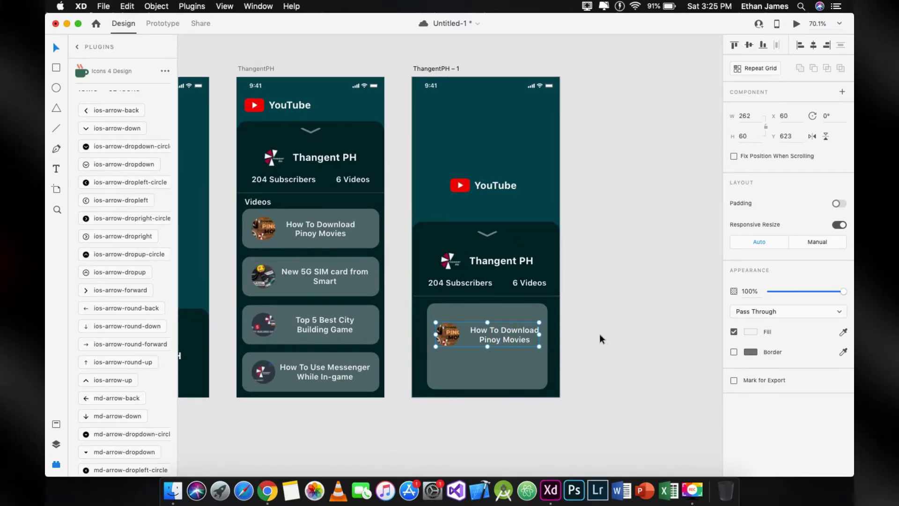
{"action": "left_click", "coordinate": [600, 333]}
{"action": "scroll", "coordinate": [124, 234], "scroll_direction": "up", "scroll_amount": 5}
{"action": "double_click", "coordinate": [132, 103]}
{"action": "key", "text": "BackSpace"}
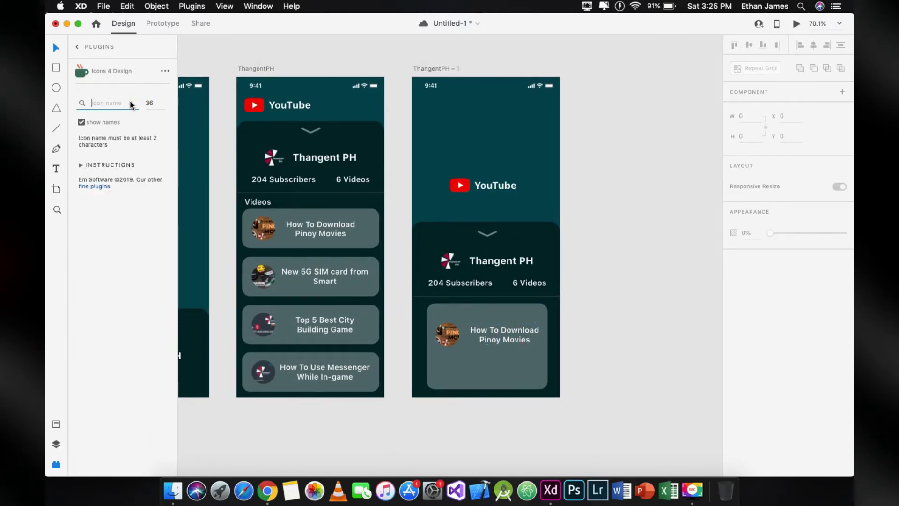
{"action": "left_click", "coordinate": [556, 252]}
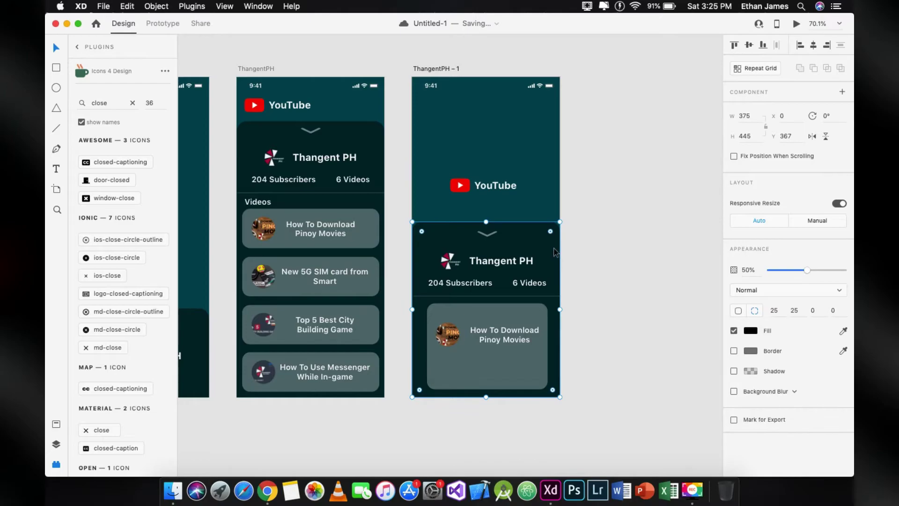
{"action": "left_click_drag", "start_coordinate": [100, 260], "coordinate": [539, 320]}
{"action": "left_click", "coordinate": [589, 341]}
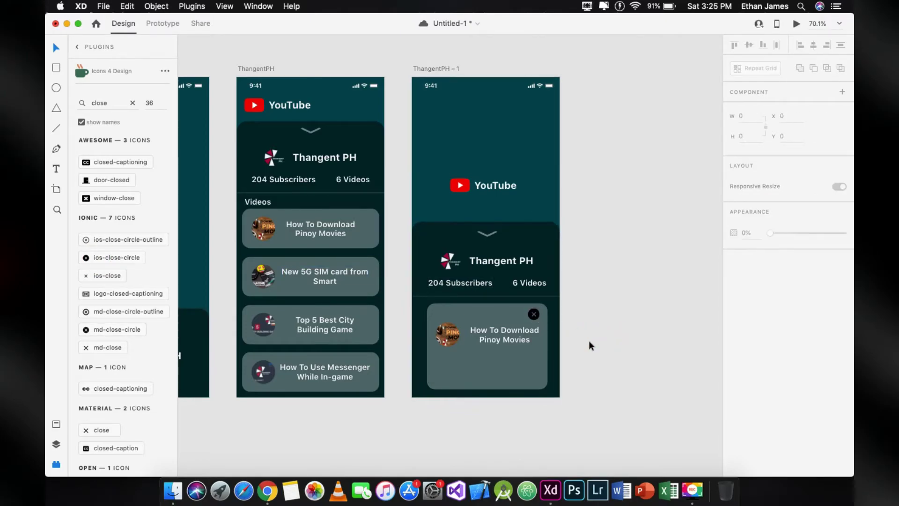
Copy the video title below the thumbnail, change the copy to "Published on April 30, 2020" and centre it in the card.
{"action": "left_click", "coordinate": [463, 286]}
{"action": "left_click", "coordinate": [506, 342]}
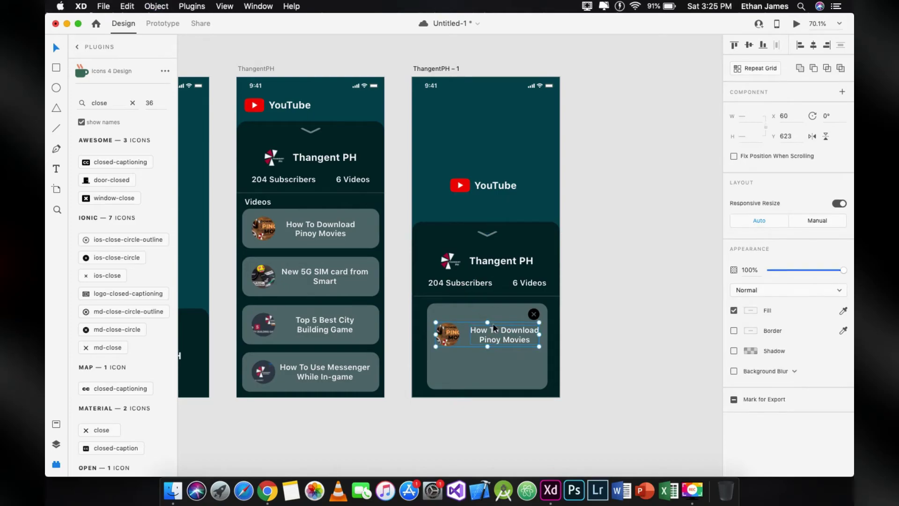
{"action": "double_click", "coordinate": [508, 342]}
{"action": "left_click_drag", "start_coordinate": [508, 342], "coordinate": [482, 361], "text": "alt"}
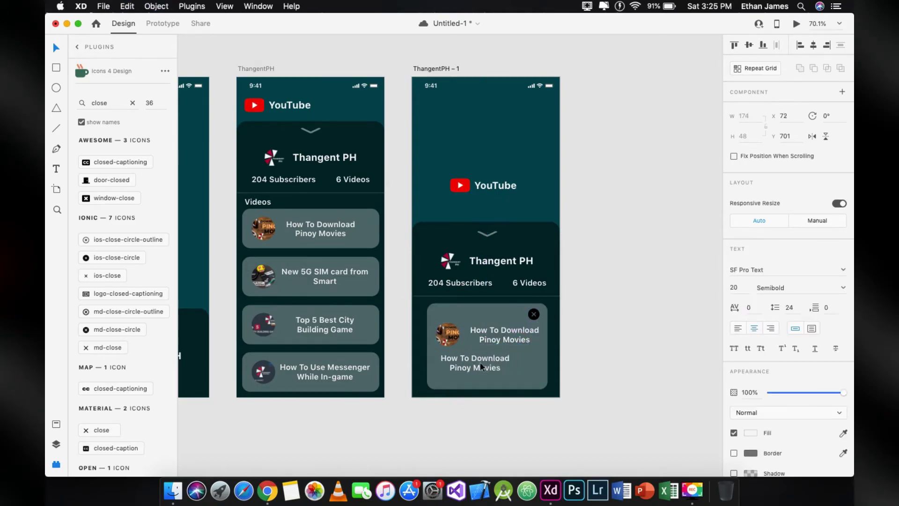
{"action": "double_click", "coordinate": [481, 367]}
{"action": "type", "text": "Published on April 30, 2020"}
{"action": "key", "text": "Escape"}
{"action": "left_click_drag", "start_coordinate": [503, 359], "coordinate": [518, 360]}
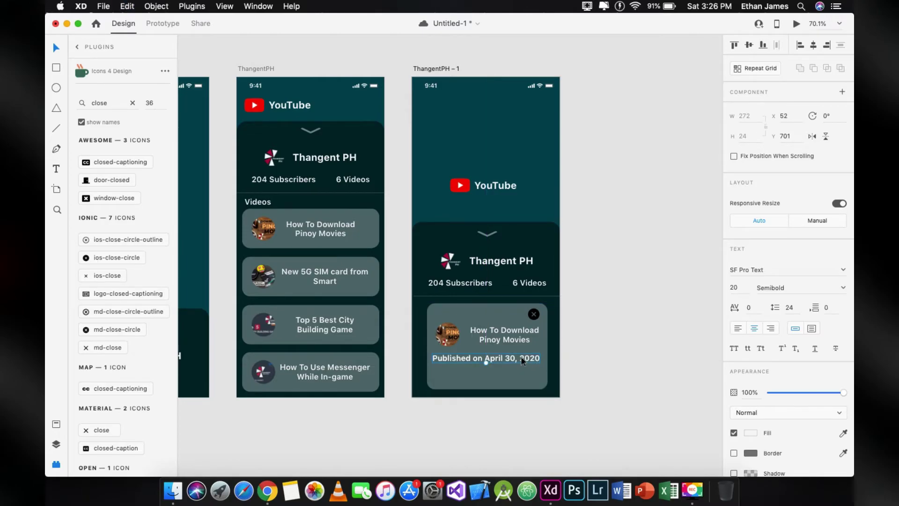
Copy the publication date line directly below itself and change the copy to "218 views . 29 Likes".
{"action": "left_click_drag", "start_coordinate": [523, 366], "coordinate": [522, 377]}
{"action": "left_click", "coordinate": [588, 5]}
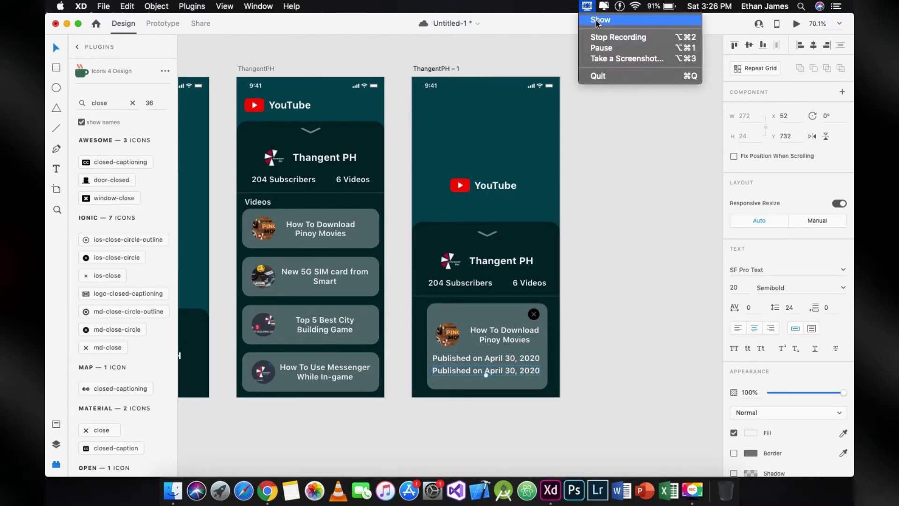
{"action": "left_click", "coordinate": [599, 45]}
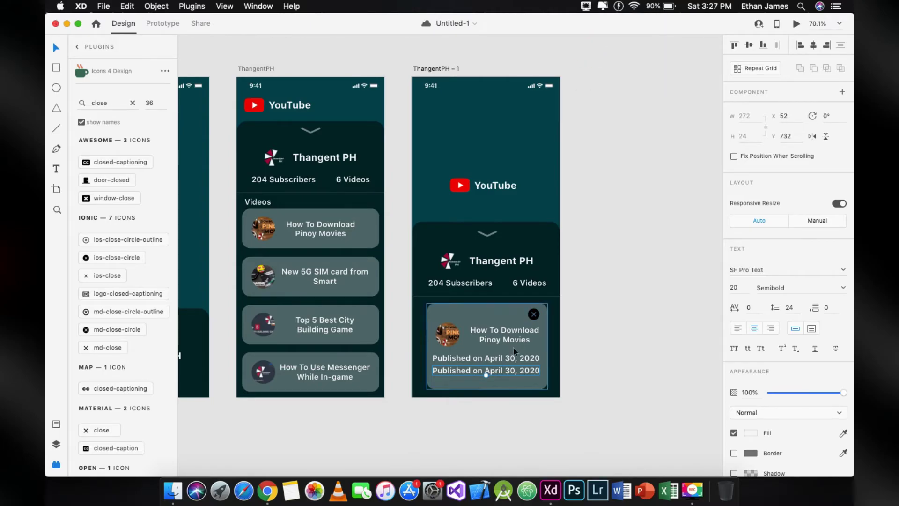
{"action": "double_click", "coordinate": [500, 369]}
{"action": "type", "text": "218 views ."}
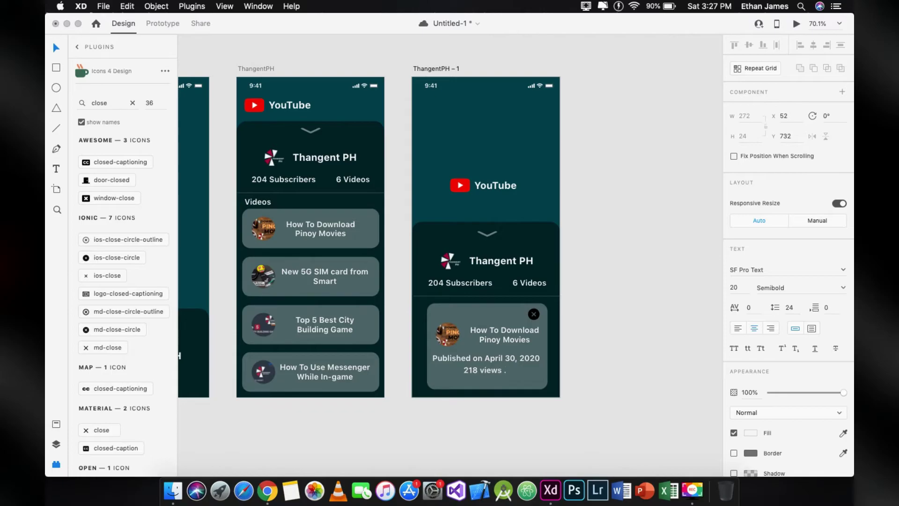
{"action": "type", "text": "9 Likes"}
{"action": "key", "text": "Escape"}
{"action": "left_click", "coordinate": [606, 398]}
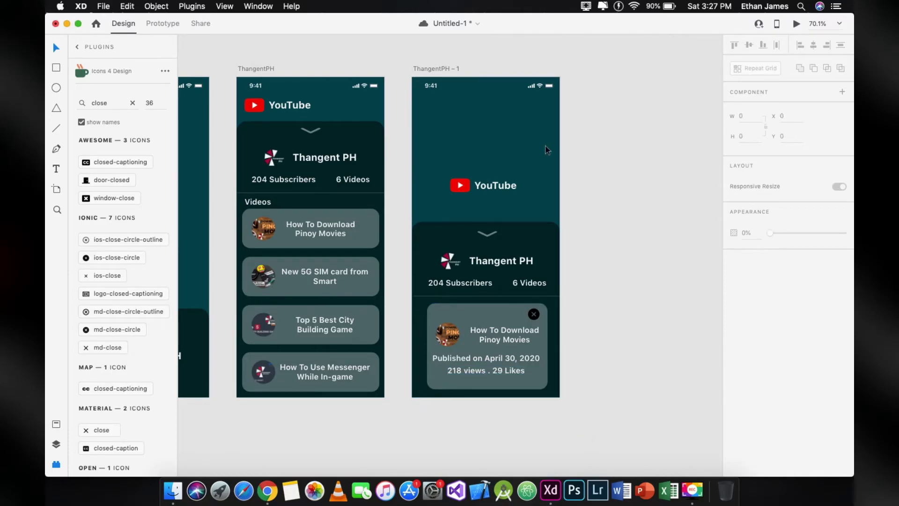
Duplicate the ThangentPH – 1 artboard and delete the thumbnail and video title from the copy's card.
{"action": "left_click", "coordinate": [445, 70]}
{"action": "key", "text": "super+d"}
{"action": "scroll", "coordinate": [440, 67], "scroll_direction": "right", "scroll_amount": 5}
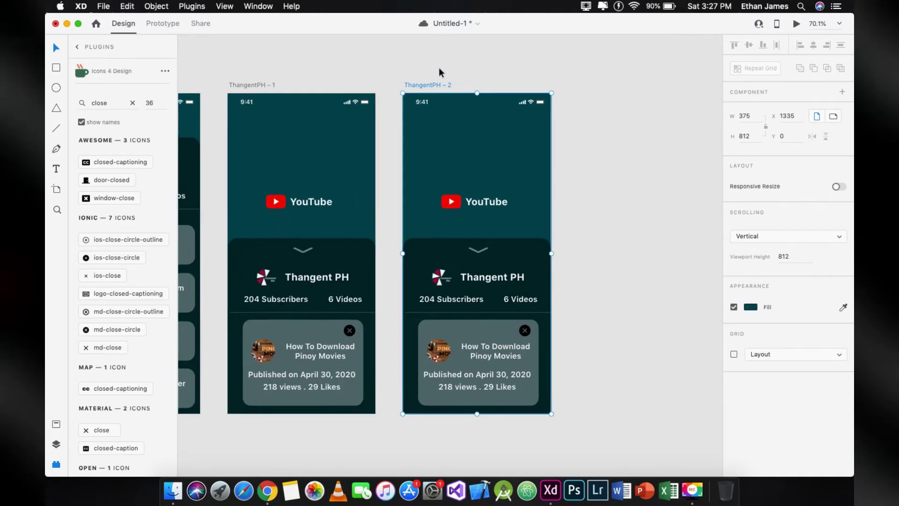
{"action": "scroll", "coordinate": [561, 281], "scroll_direction": "left", "scroll_amount": 3}
{"action": "left_click", "coordinate": [543, 315]}
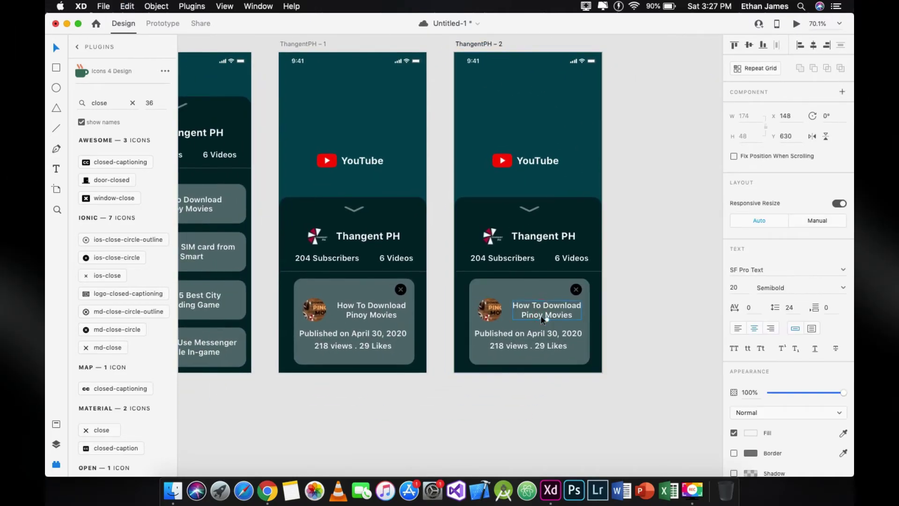
{"action": "left_click", "coordinate": [482, 314]}
Copy the "New 5G SIM card from Smart" thumbnail and title from the ThangentPH list into the ThangentPH – 2 card.
{"action": "scroll", "coordinate": [482, 311], "scroll_direction": "left", "scroll_amount": 3}
{"action": "left_click", "coordinate": [207, 251]}
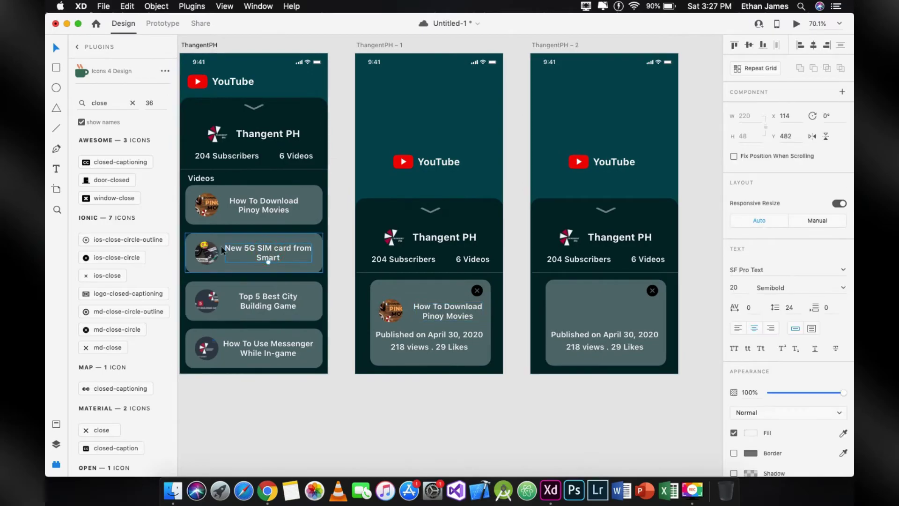
{"action": "left_click_drag", "start_coordinate": [207, 250], "coordinate": [592, 313]}
{"action": "scroll", "coordinate": [637, 347], "scroll_direction": "up", "scroll_amount": 5}
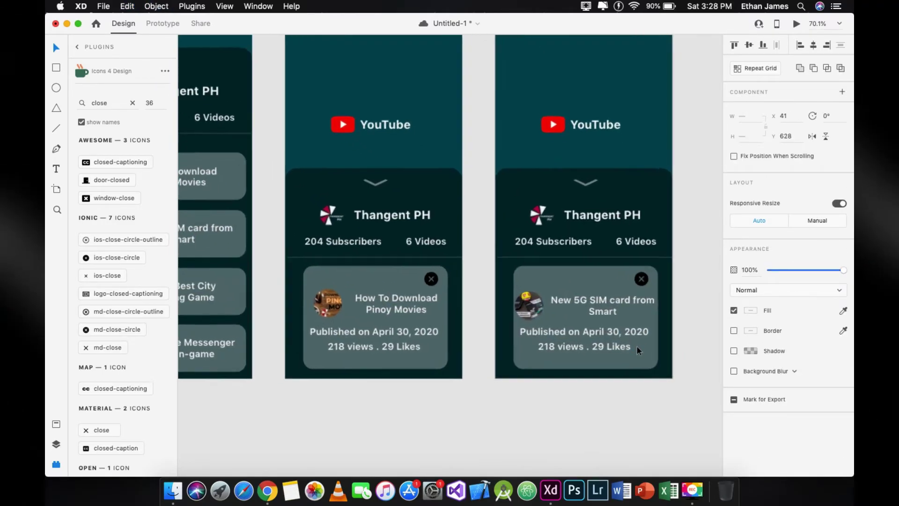
Set the copied video title's font size to 18 and shift the thumbnail slightly inward from the card's edge.
{"action": "left_click", "coordinate": [616, 299]}
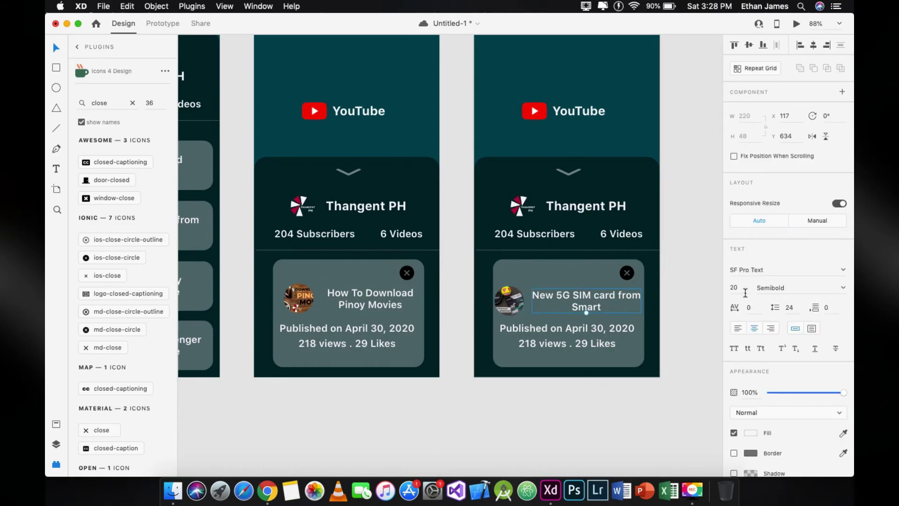
{"action": "type", "text": "18"}
{"action": "key", "text": "Return"}
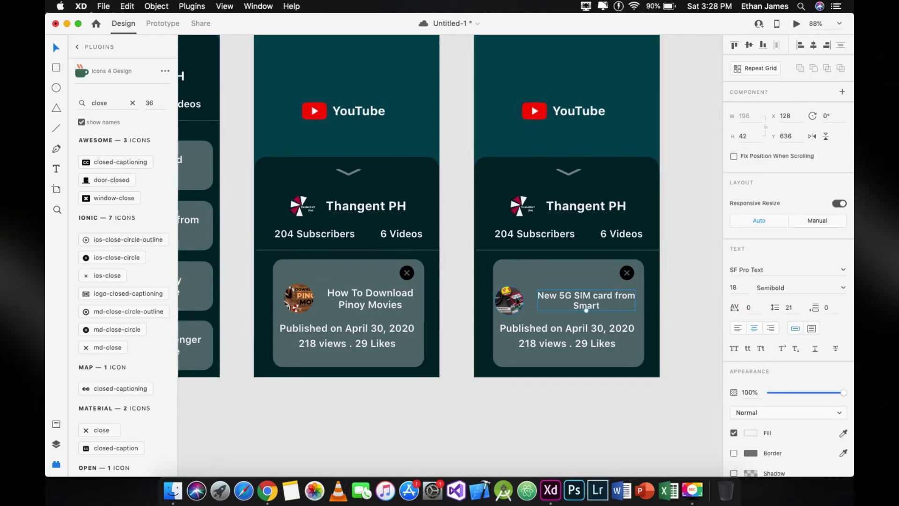
{"action": "left_click", "coordinate": [518, 301]}
Change the publication date on the ThangentPH – 2 card to "Published on April 24, 2020".
{"action": "double_click", "coordinate": [595, 331]}
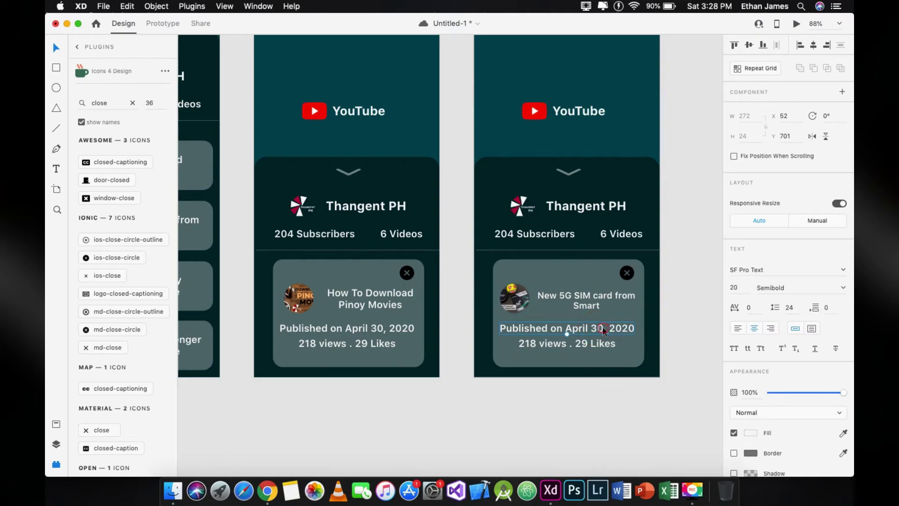
{"action": "key", "text": "BackSpace"}
{"action": "key", "text": "BackSpace"}
{"action": "type", "text": "24"}
Change the statistics on the ThangentPH – 2 card to "303 views . 73 Likes" with "1 Dislike" on a second line.
{"action": "left_click", "coordinate": [532, 346]}
{"action": "double_click", "coordinate": [528, 343]}
{"action": "type", "text": "303"}
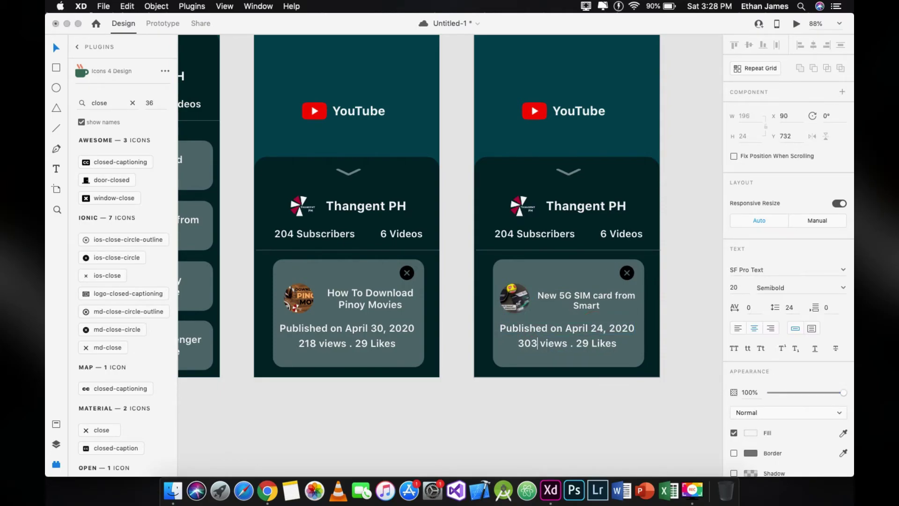
{"action": "double_click", "coordinate": [589, 344]}
{"action": "type", "text": "73"}
{"action": "type", "text": "slike"}
{"action": "key", "text": "Escape"}
{"action": "scroll", "coordinate": [657, 406], "scroll_direction": "down", "scroll_amount": 3}
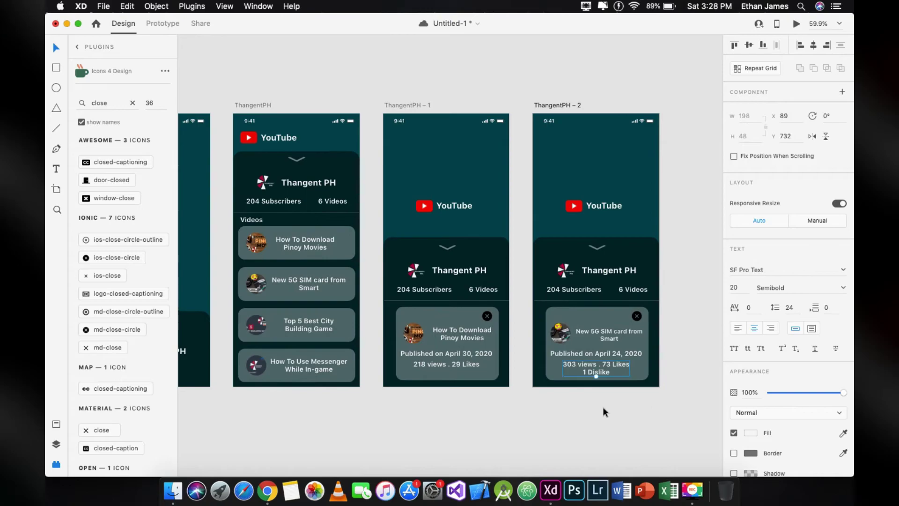
{"action": "scroll", "coordinate": [589, 435], "scroll_direction": "left", "scroll_amount": 5}
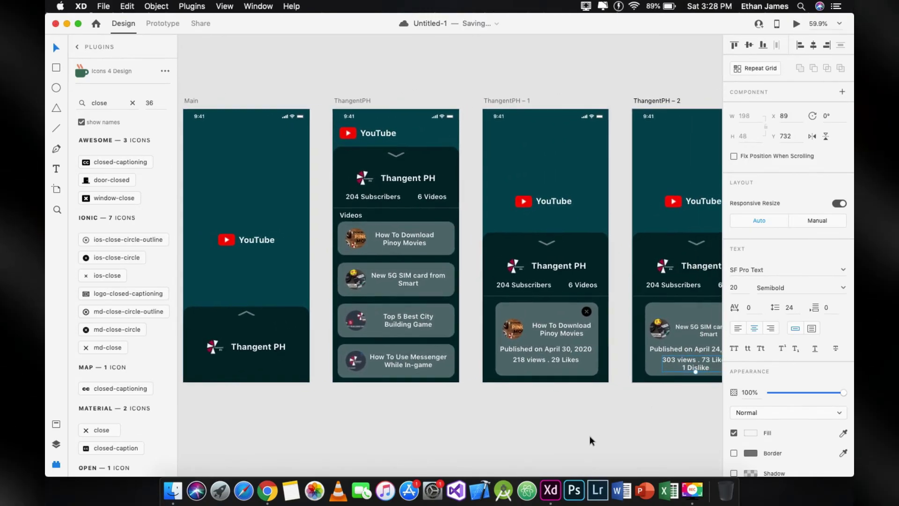
{"action": "left_click", "coordinate": [557, 430]}
Link Main's dark panel to the ThangentPH artboard with a tap-triggered Auto-Animate, Ease In-Out easing and 0.8 s duration.
{"action": "left_click", "coordinate": [56, 464]}
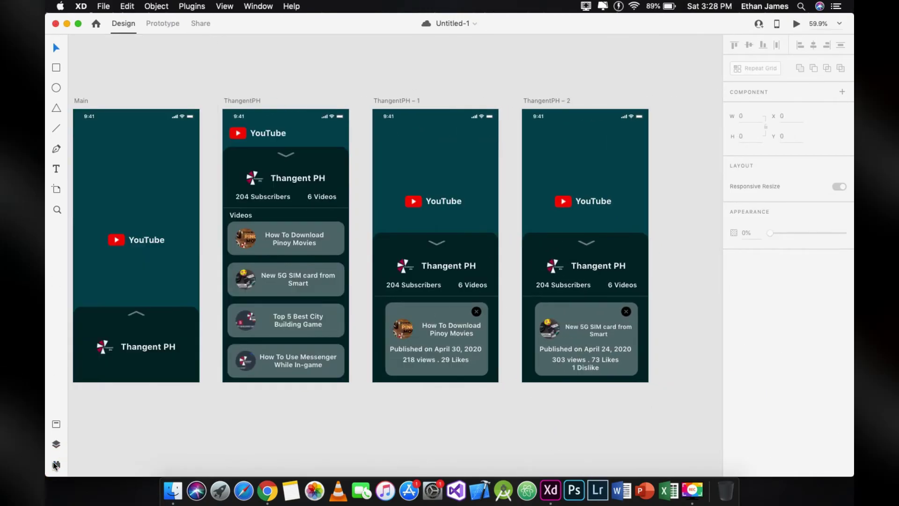
{"action": "scroll", "coordinate": [171, 183], "scroll_direction": "left", "scroll_amount": 3}
{"action": "left_click", "coordinate": [156, 25]}
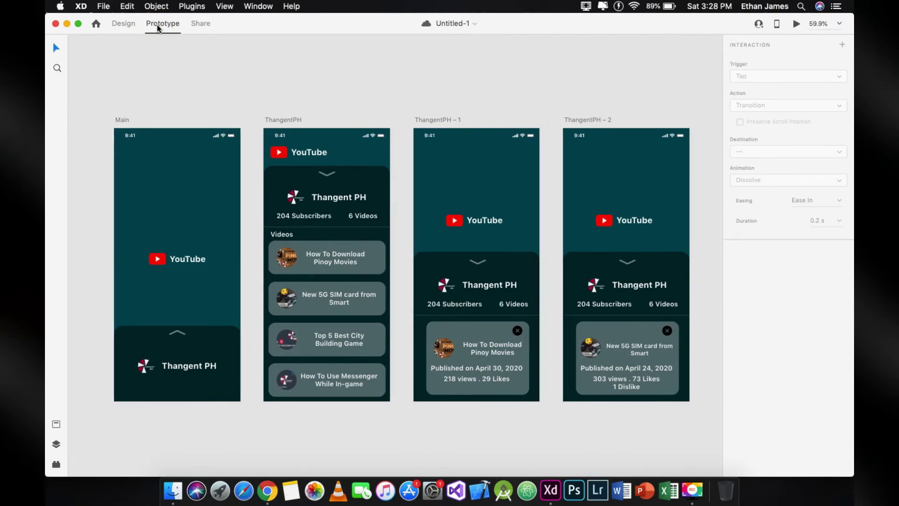
{"action": "left_click", "coordinate": [190, 339]}
{"action": "left_click_drag", "start_coordinate": [239, 364], "coordinate": [309, 276]}
{"action": "left_click", "coordinate": [818, 106]}
{"action": "left_click", "coordinate": [801, 115]}
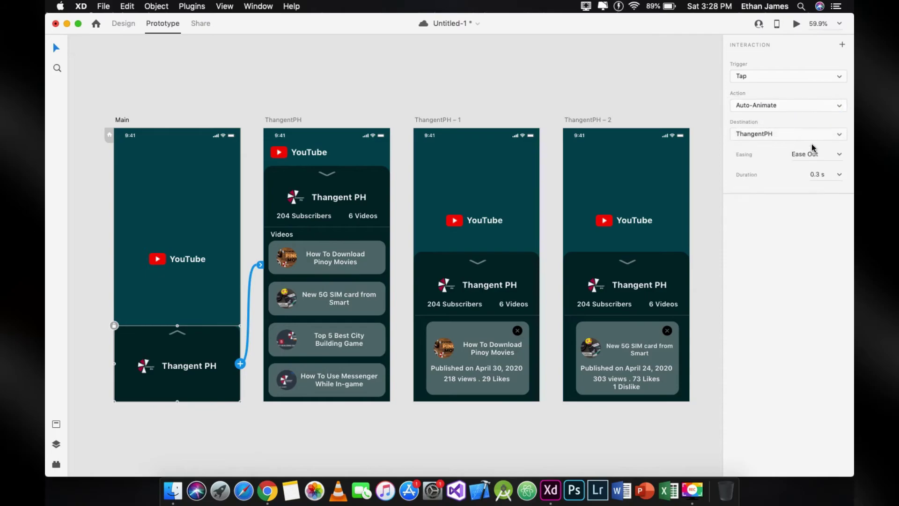
{"action": "left_click", "coordinate": [839, 154]}
{"action": "left_click", "coordinate": [819, 198]}
{"action": "left_click", "coordinate": [838, 174]}
{"action": "left_click", "coordinate": [827, 218]}
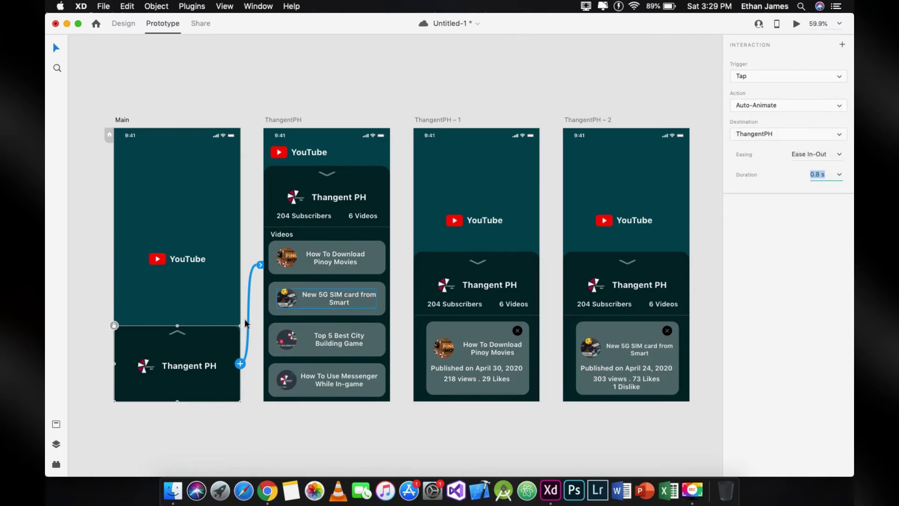
Link the chevron on the ThangentPH artboard back to Main and the "How To Download Pinoy Movies" card to ThangentPH – 1.
{"action": "left_click", "coordinate": [326, 174]}
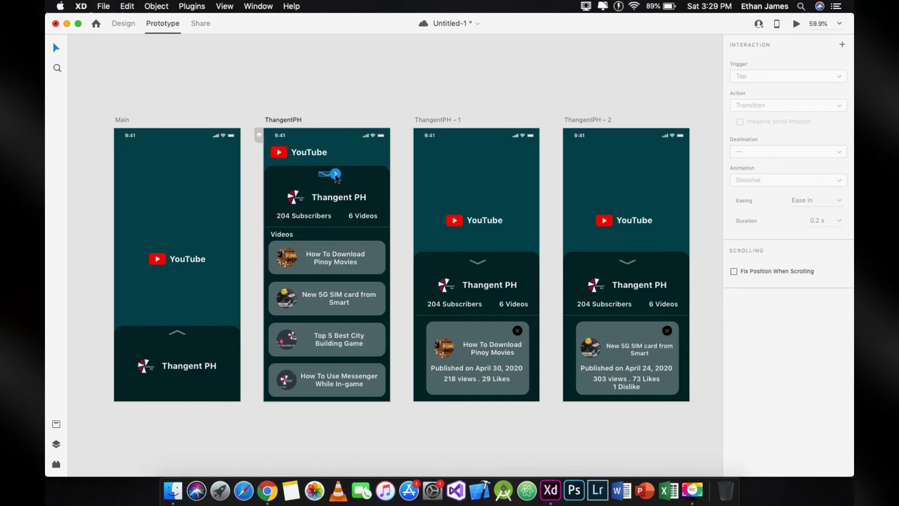
{"action": "left_click_drag", "start_coordinate": [335, 174], "coordinate": [224, 217]}
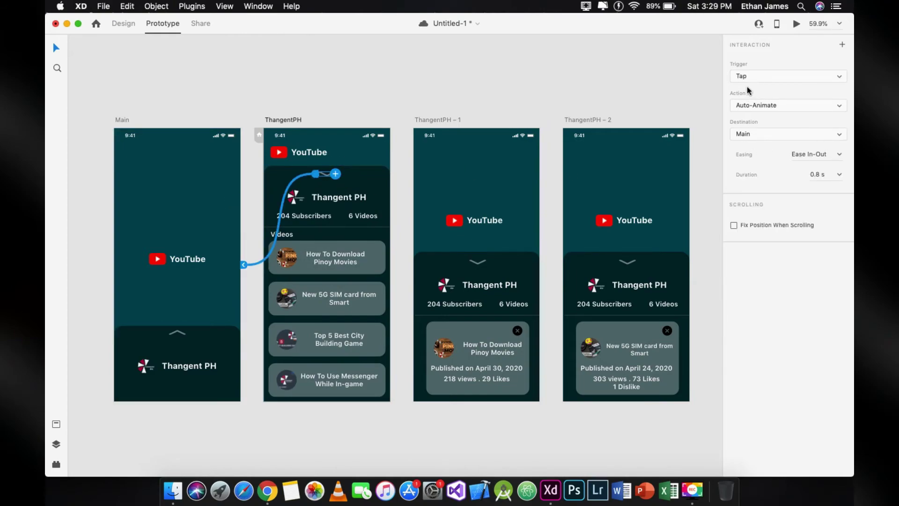
{"action": "left_click", "coordinate": [383, 258]}
{"action": "left_click_drag", "start_coordinate": [384, 258], "coordinate": [435, 283]}
Link the close icon on the ThangentPH – 1 card back to the ThangentPH artboard.
{"action": "left_click", "coordinate": [519, 336]}
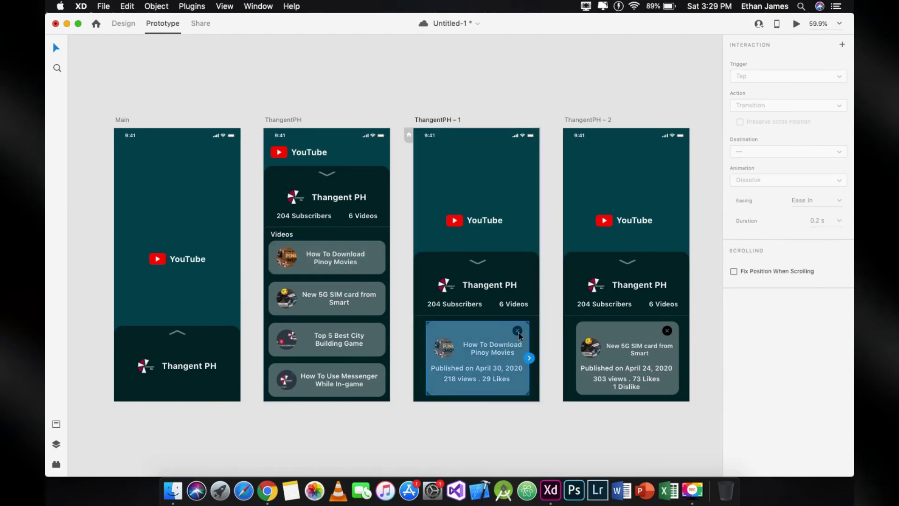
{"action": "left_click", "coordinate": [520, 332]}
{"action": "left_click_drag", "start_coordinate": [525, 333], "coordinate": [386, 261]}
Link the "New 5G SIM card from Smart" list item to ThangentPH – 2 and that card's close icon back to ThangentPH, saving the document.
{"action": "left_click", "coordinate": [380, 305]}
{"action": "left_click_drag", "start_coordinate": [376, 298], "coordinate": [595, 265]}
{"action": "left_click", "coordinate": [667, 331]}
{"action": "left_click_drag", "start_coordinate": [672, 330], "coordinate": [362, 221]}
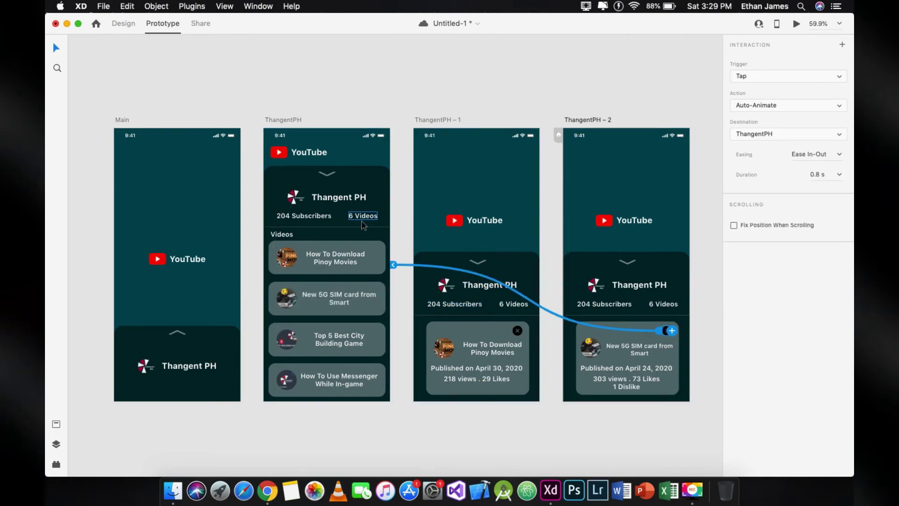
{"action": "left_click", "coordinate": [395, 207]}
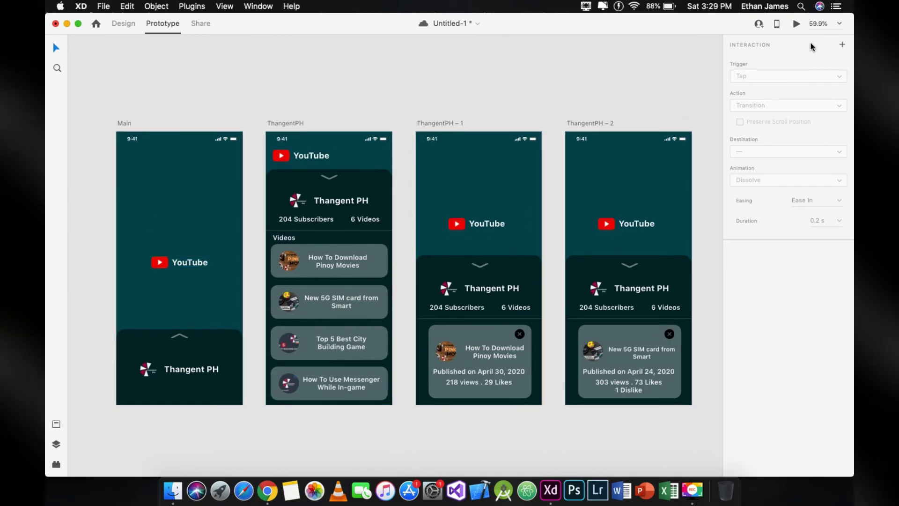
{"action": "key", "text": "super+s"}
Preview the prototype from Main, opening and closing the first two video cards in the list.
{"action": "left_click", "coordinate": [797, 25]}
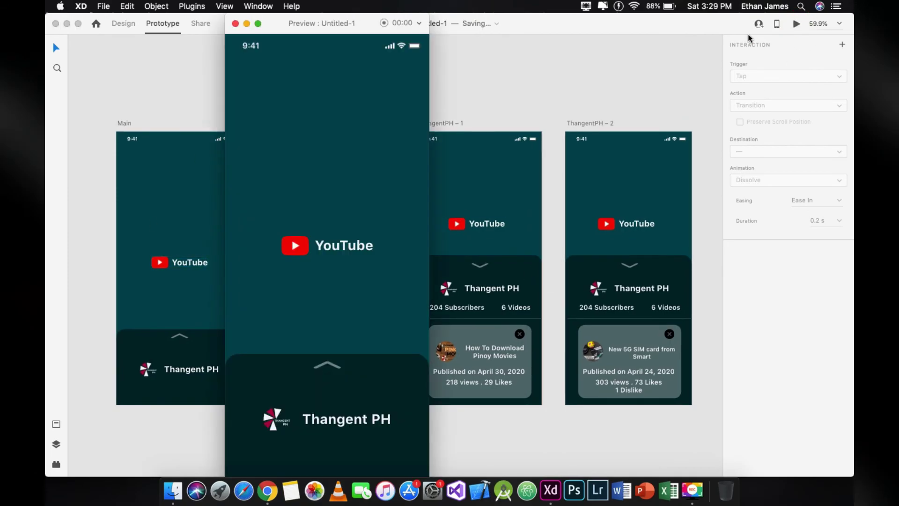
{"action": "left_click", "coordinate": [329, 366]}
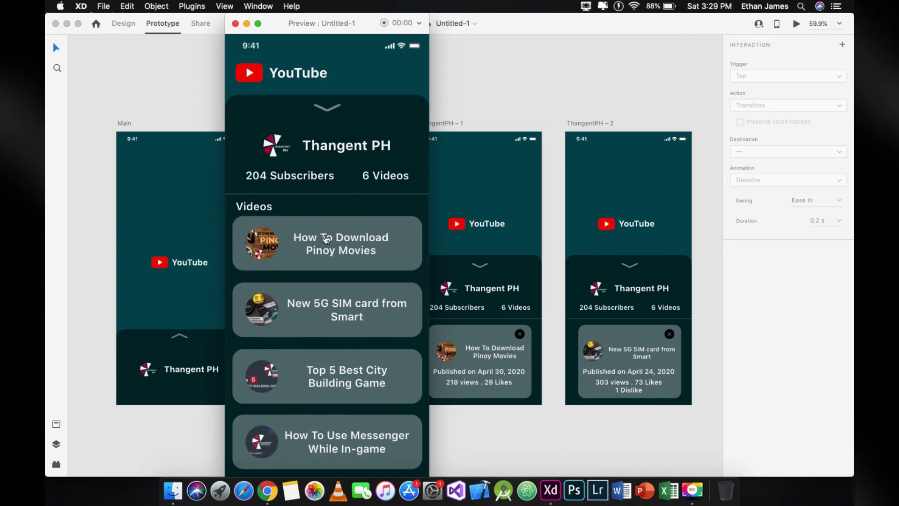
{"action": "left_click", "coordinate": [326, 247]}
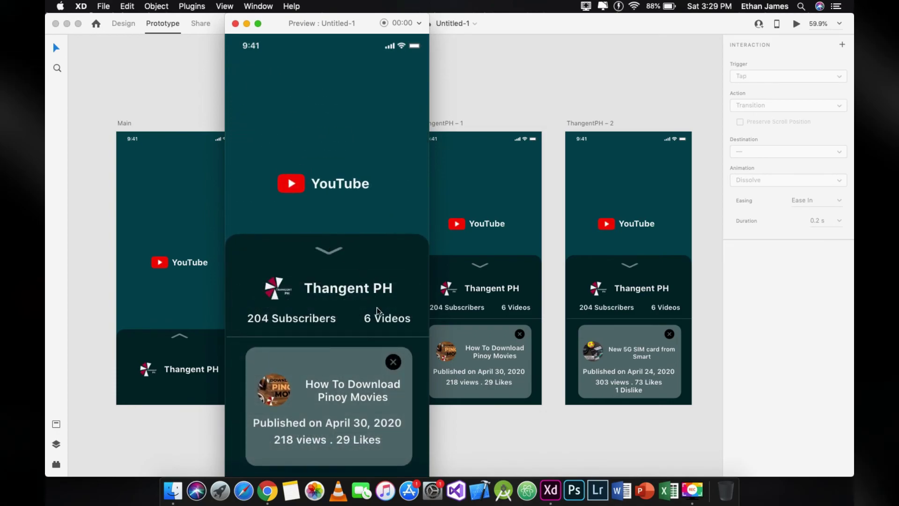
{"action": "left_click", "coordinate": [394, 362]}
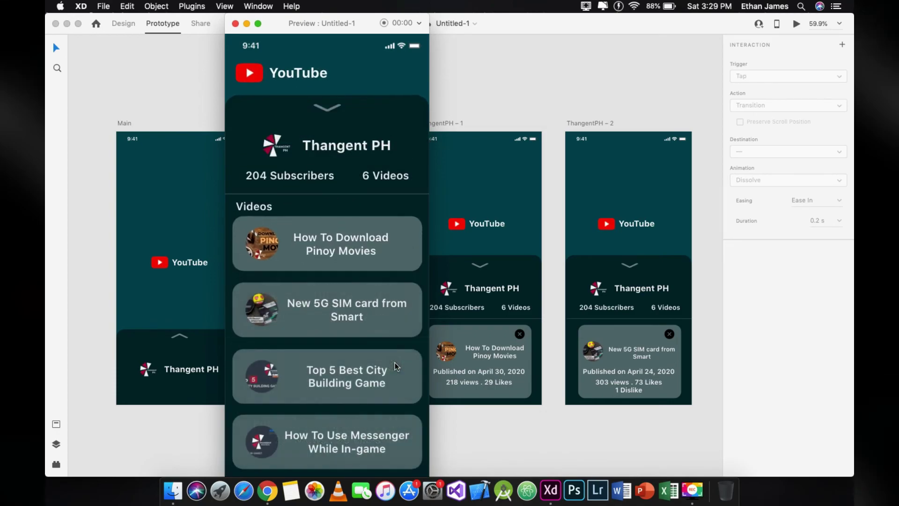
{"action": "left_click", "coordinate": [322, 312]}
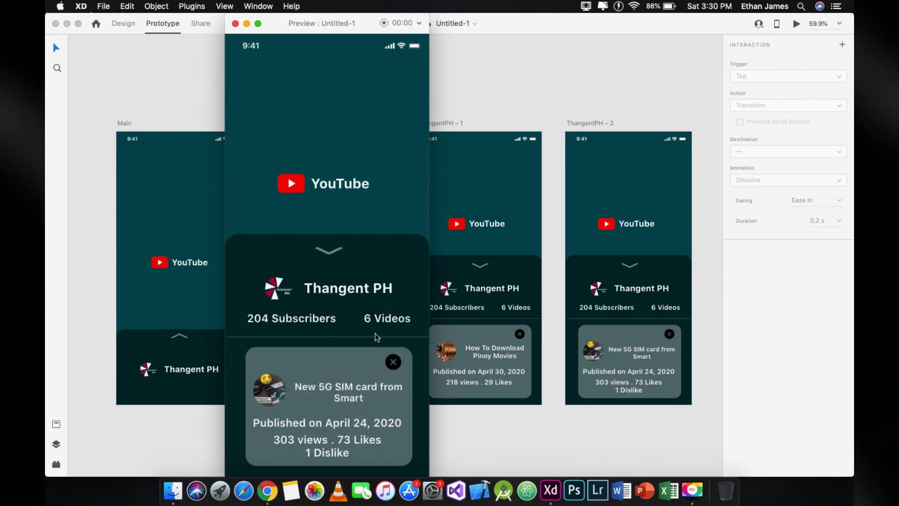
{"action": "left_click", "coordinate": [393, 362]}
{"action": "left_click", "coordinate": [235, 24]}
Ungroup the channel header on the ThangentPH – 1 artboard and rotate its chevron to point upward.
{"action": "left_click", "coordinate": [484, 270]}
{"action": "left_click", "coordinate": [119, 25]}
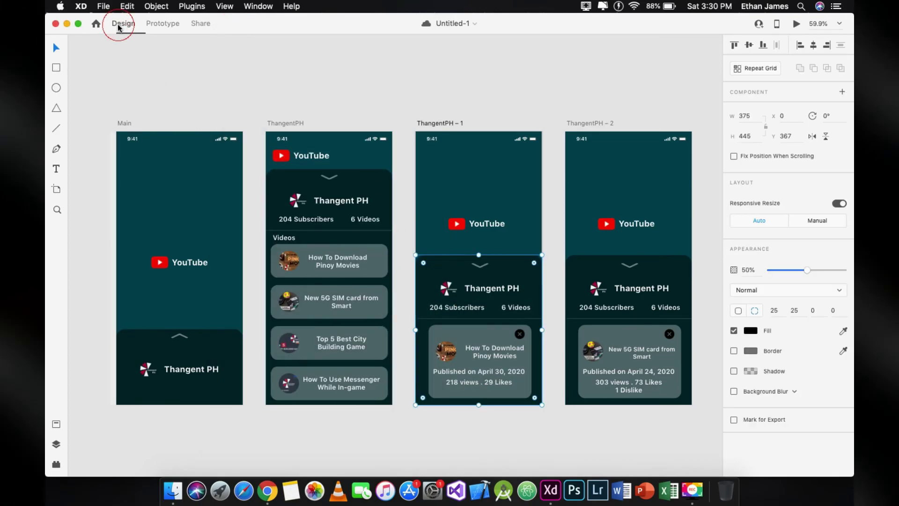
{"action": "double_click", "coordinate": [485, 271]}
{"action": "scroll", "coordinate": [552, 327], "scroll_direction": "up", "scroll_amount": 5}
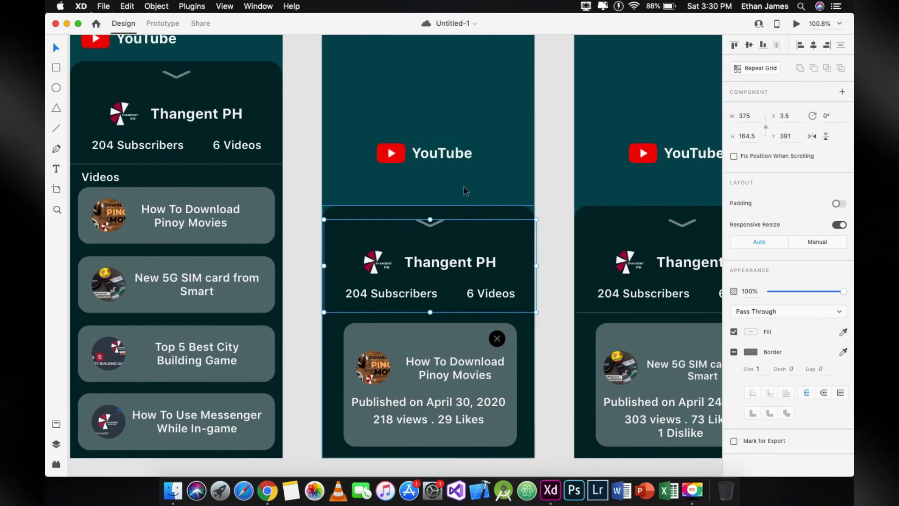
{"action": "key", "text": "super+a"}
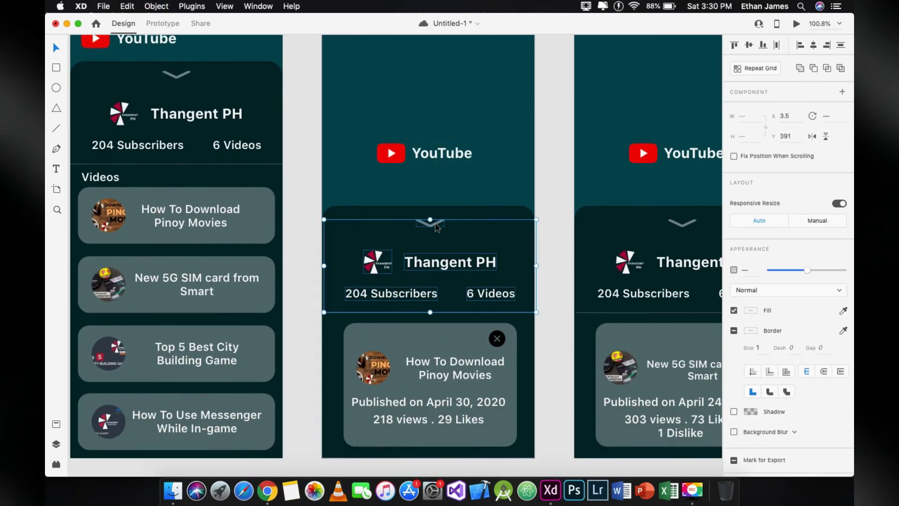
{"action": "left_click", "coordinate": [435, 225]}
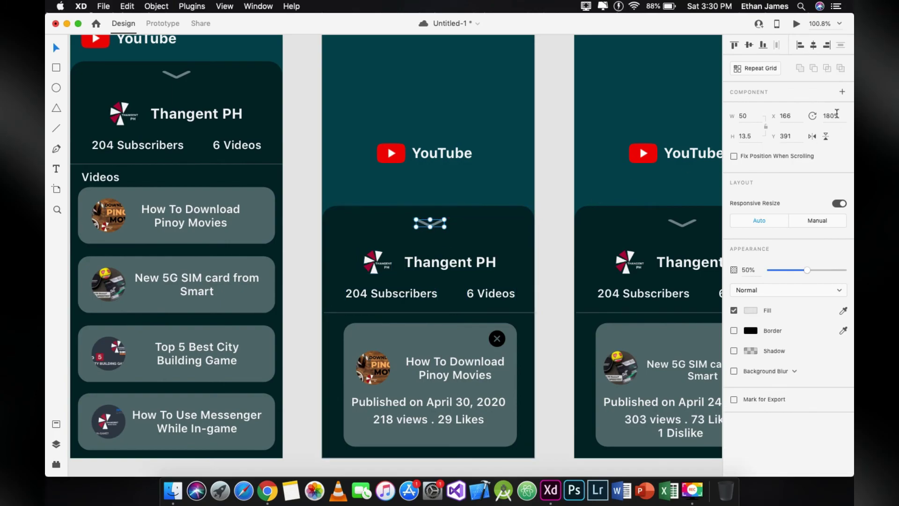
{"action": "key", "text": "Return"}
Ungroup the channel header on the ThangentPH – 2 artboard and set its chevron's rotation to 0°.
{"action": "scroll", "coordinate": [626, 265], "scroll_direction": "right", "scroll_amount": 3}
{"action": "left_click", "coordinate": [625, 265]}
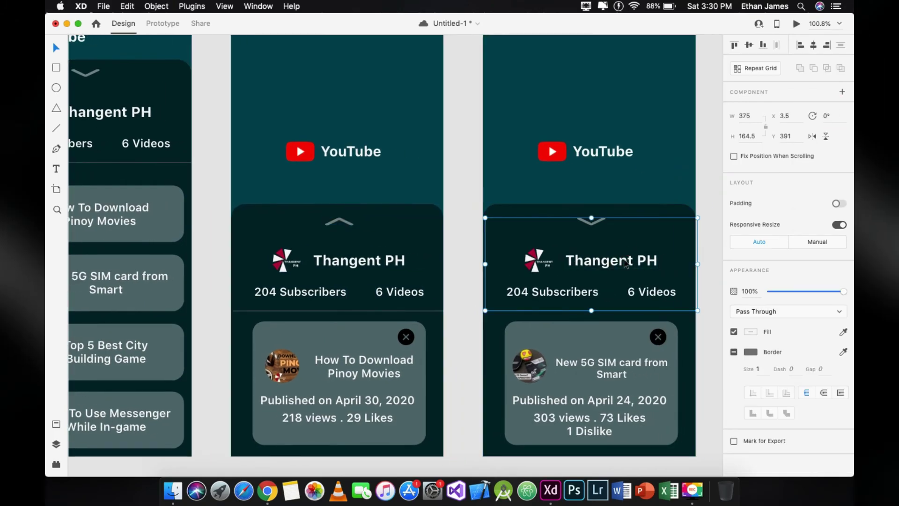
{"action": "key", "text": "super+a"}
{"action": "left_click", "coordinate": [597, 226]}
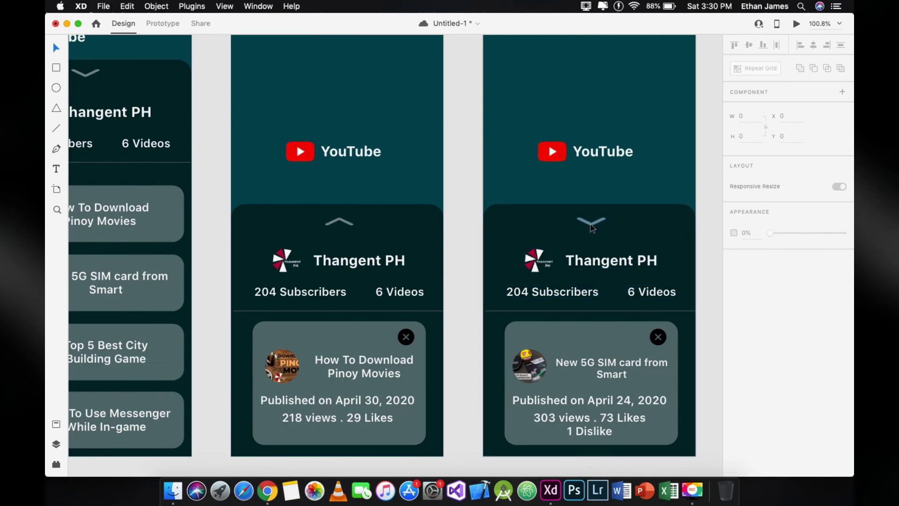
{"action": "type", "text": "0"}
{"action": "key", "text": "Return"}
{"action": "key", "text": "super+0"}
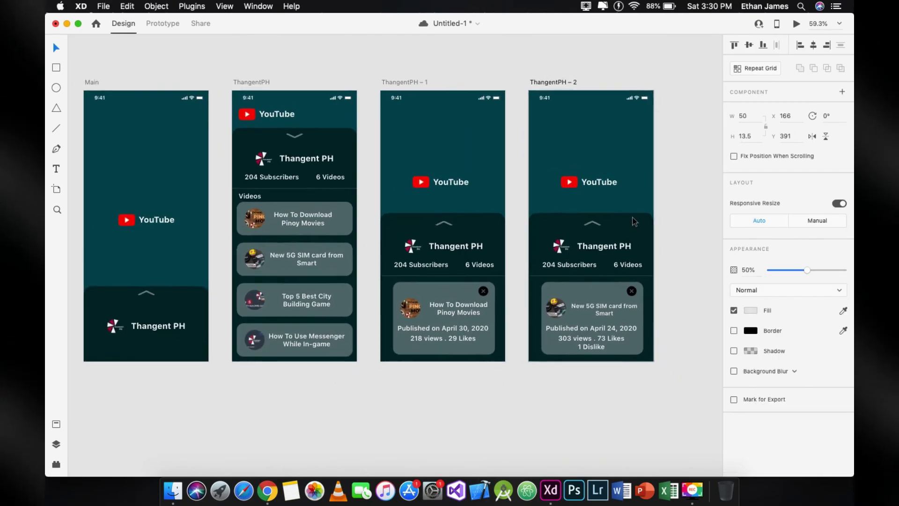
{"action": "left_click", "coordinate": [679, 168]}
Preview the prototype again, opening and closing the Pinoy Movies card and collapsing the channel panel back to Main.
{"action": "left_click", "coordinate": [796, 24]}
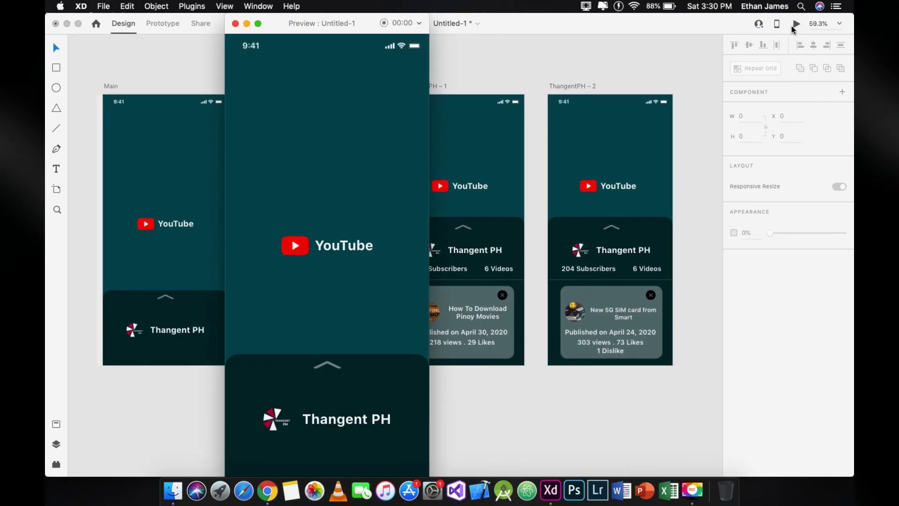
{"action": "left_click", "coordinate": [330, 367]}
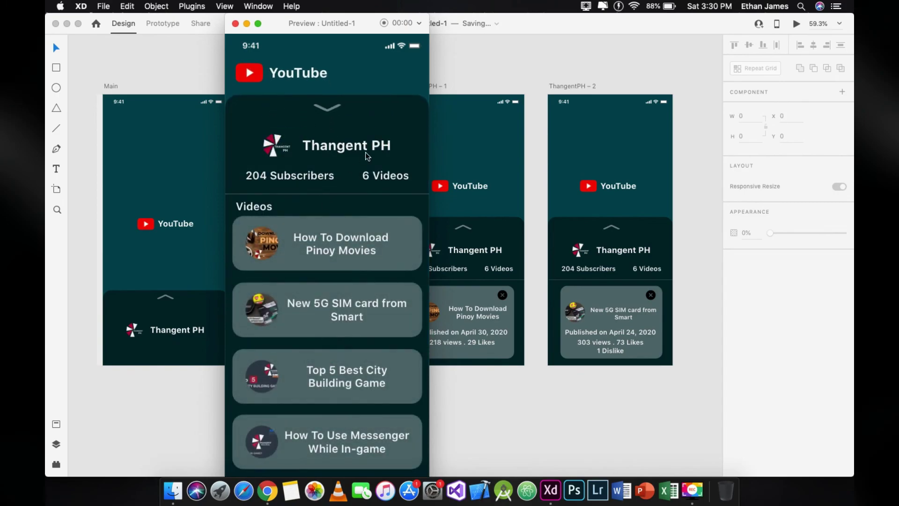
{"action": "left_click", "coordinate": [352, 248]}
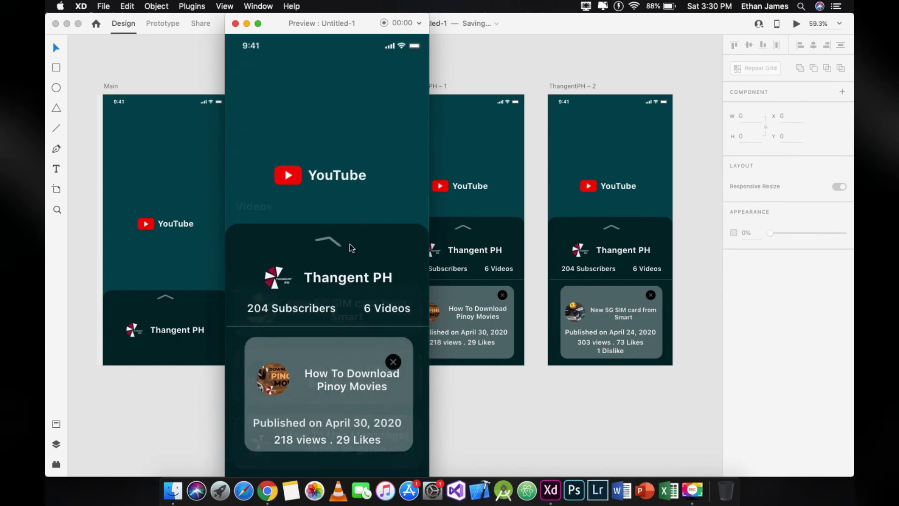
{"action": "left_click", "coordinate": [394, 364]}
{"action": "left_click", "coordinate": [394, 366]}
{"action": "left_click", "coordinate": [395, 367]}
{"action": "left_click", "coordinate": [327, 110]}
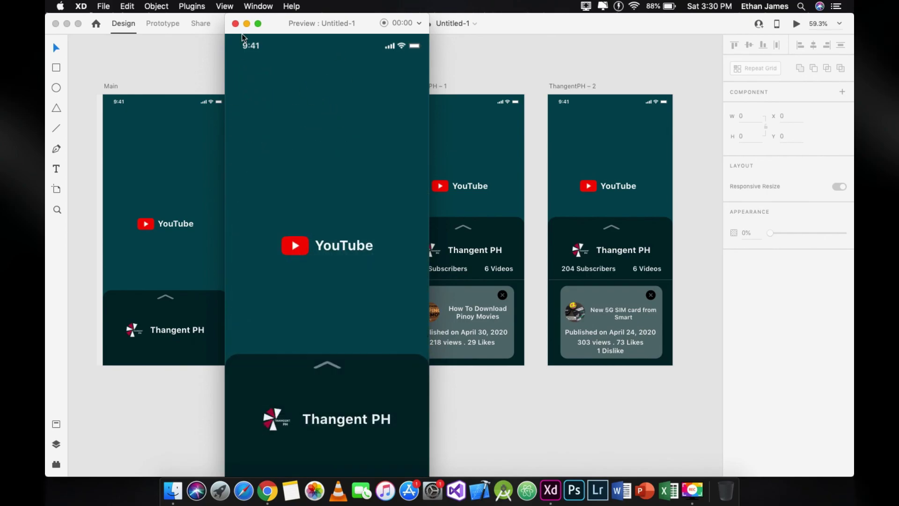
{"action": "left_click", "coordinate": [235, 24]}
Minimize the Adobe XD window and the Thangent Logo folder window.
{"action": "left_click", "coordinate": [67, 26]}
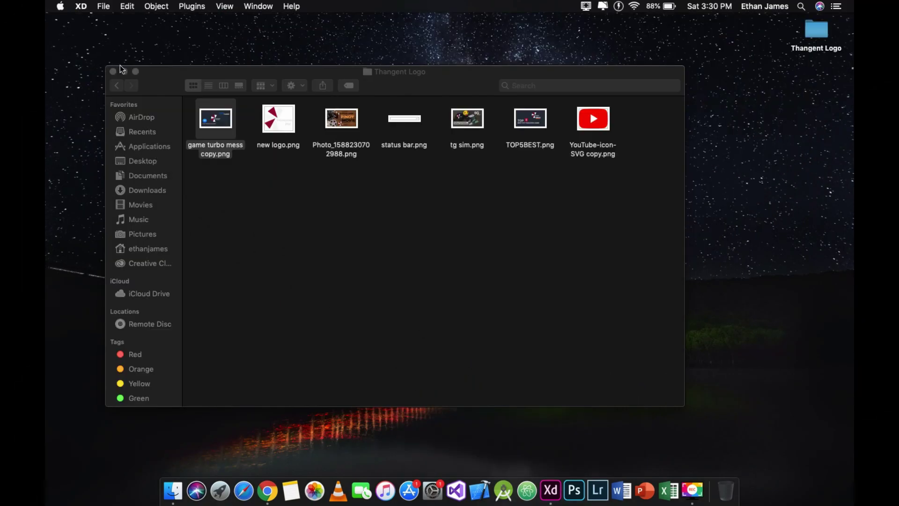
{"action": "left_click", "coordinate": [121, 71]}
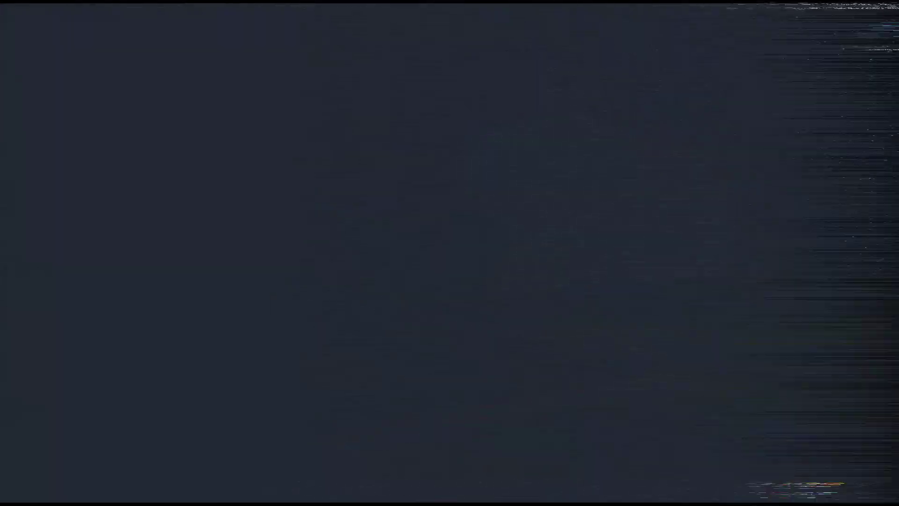